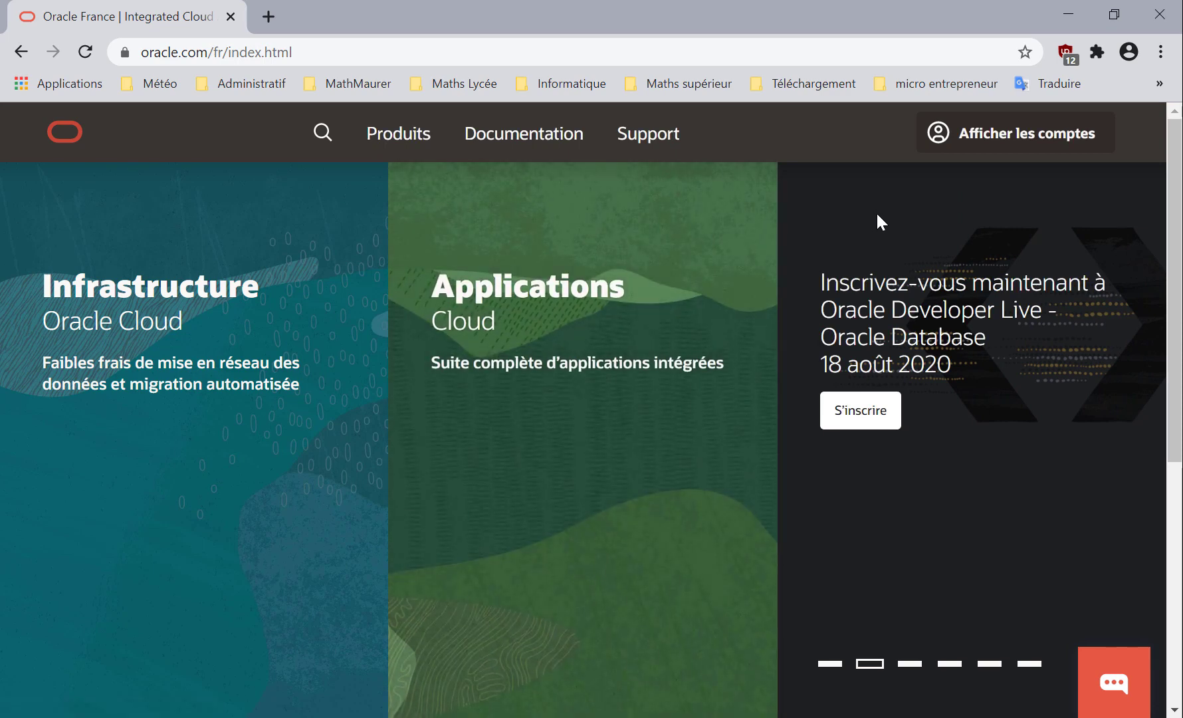
Open Oracle's Java SE Development Kit 14 download page by way of its Java product page
click(398, 141)
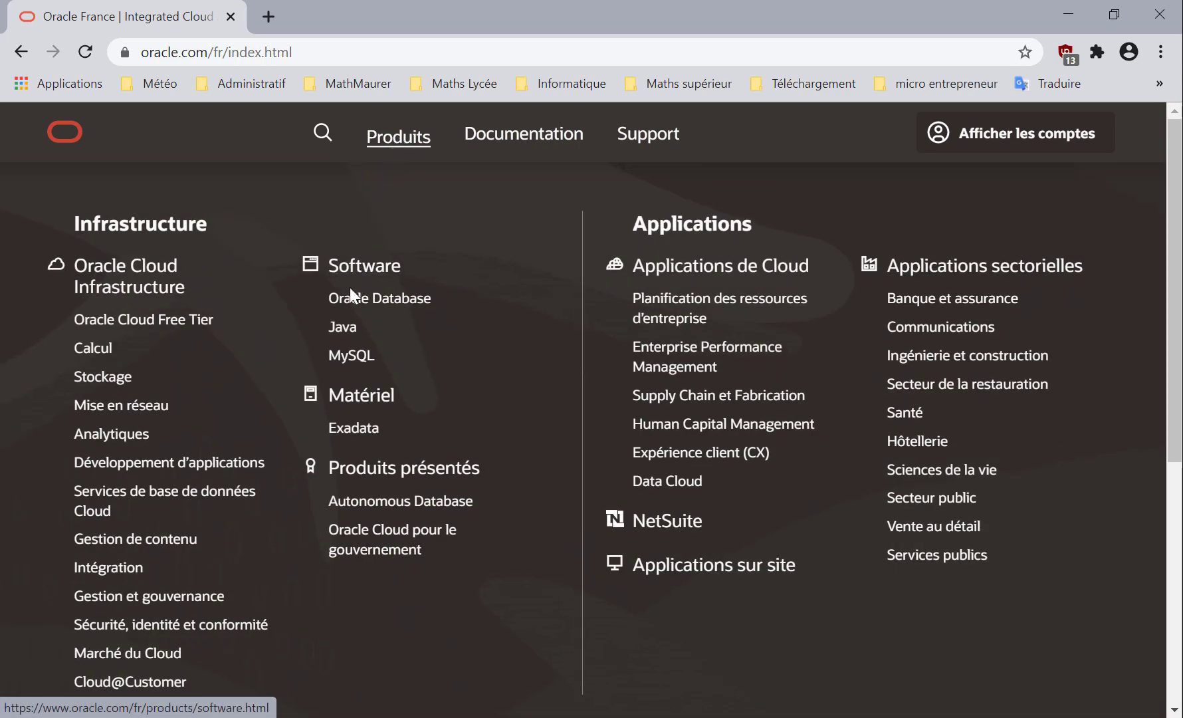
click(338, 335)
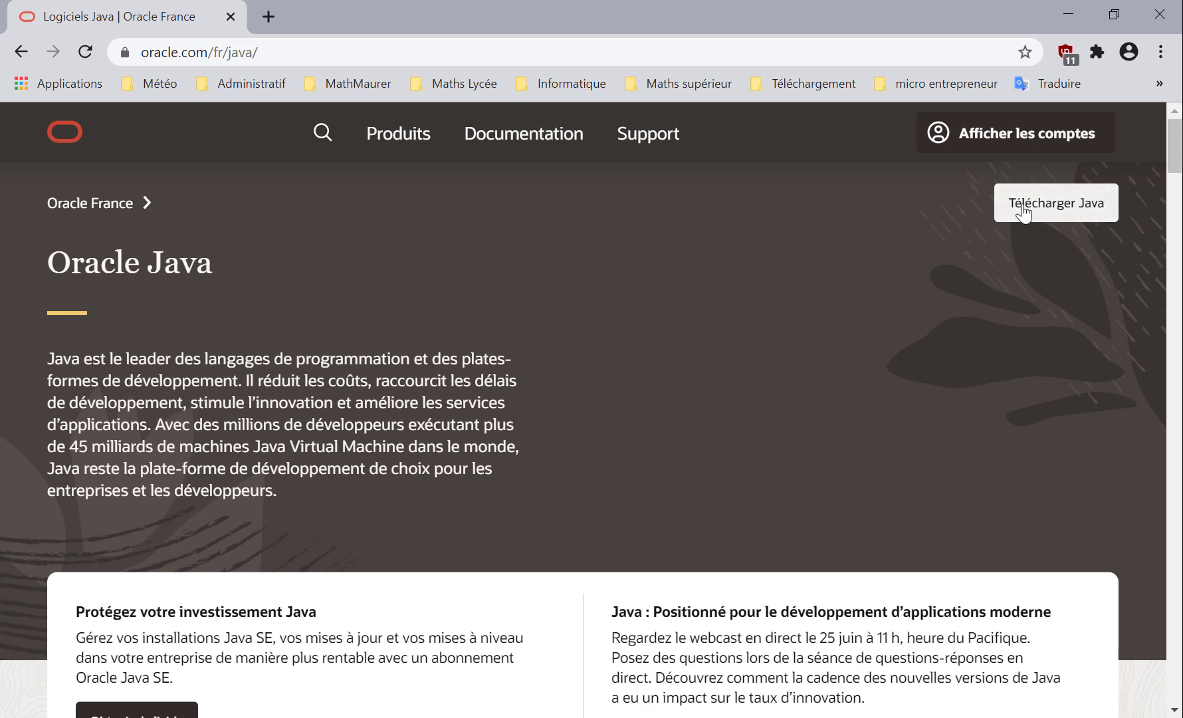
click(1053, 210)
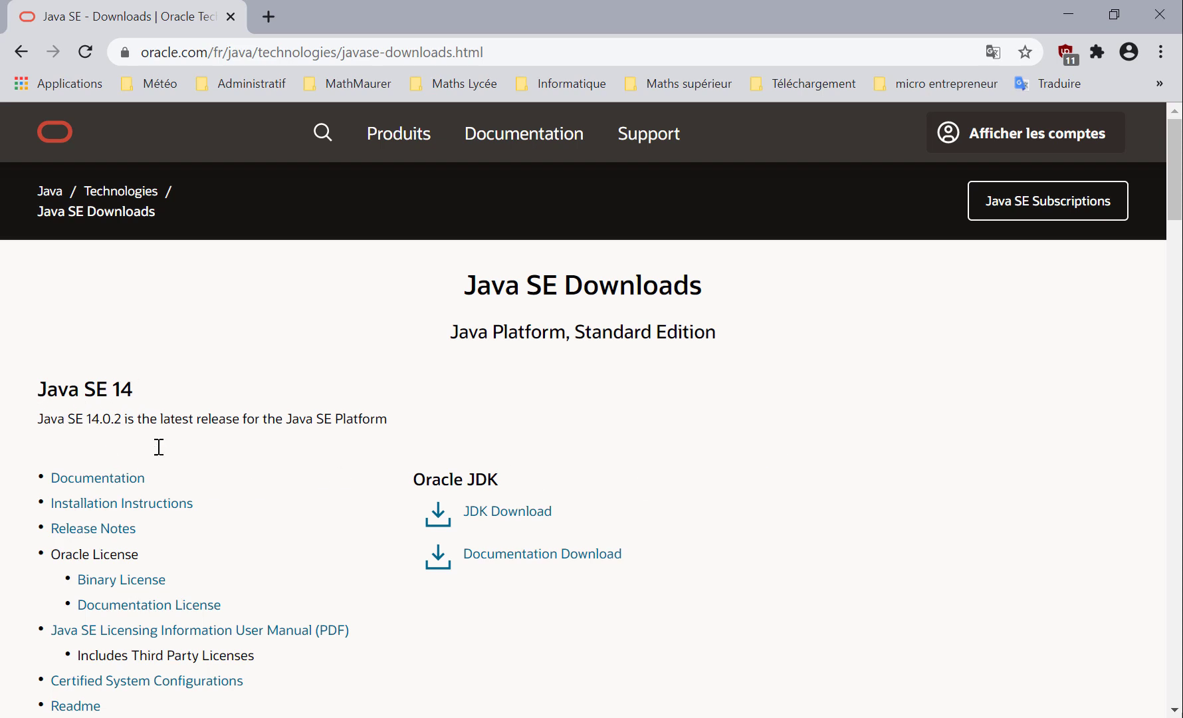
click(508, 511)
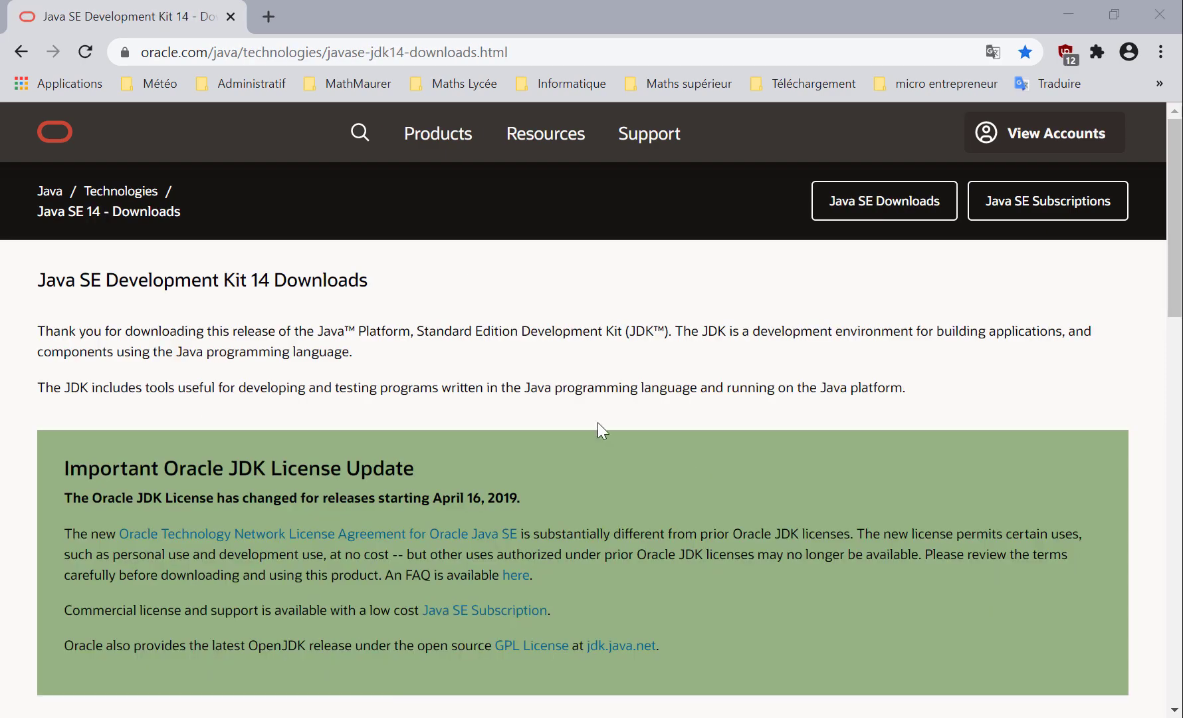
Download the Windows x64 installer jdk-14.0.2_windows-x64_bin.exe, accepting the license agreement and keeping the file despite the browser's security warning
drag(1176, 234, 1101, 508)
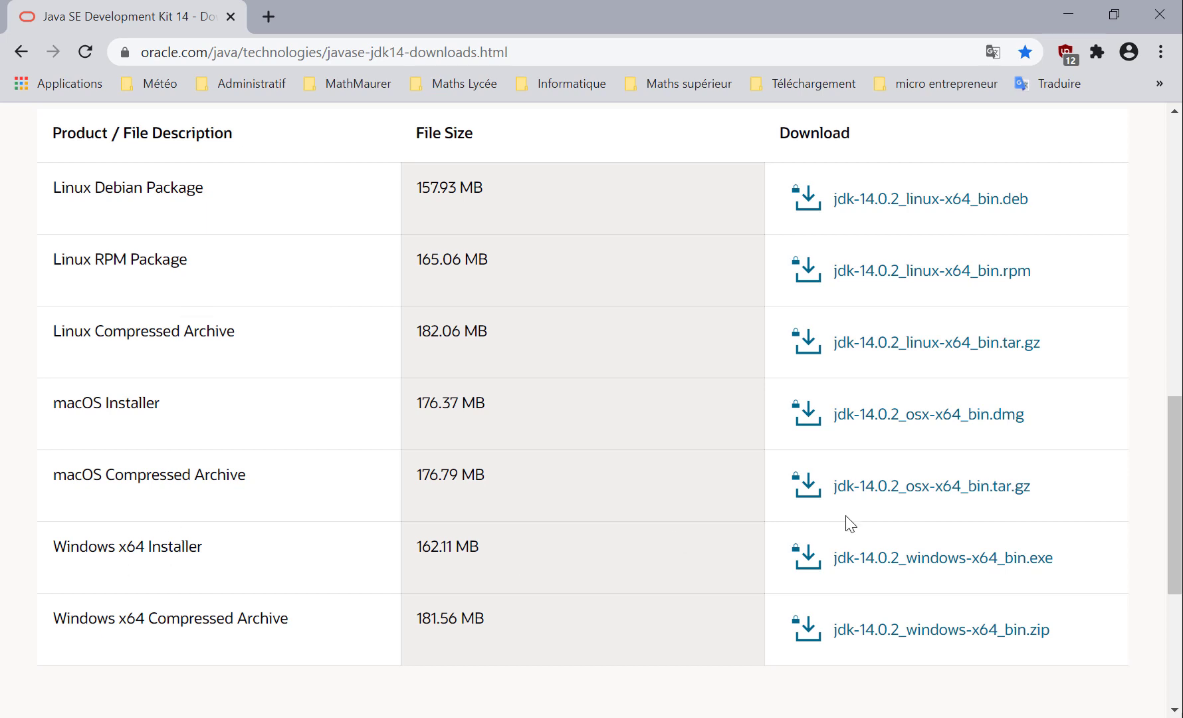
click(940, 562)
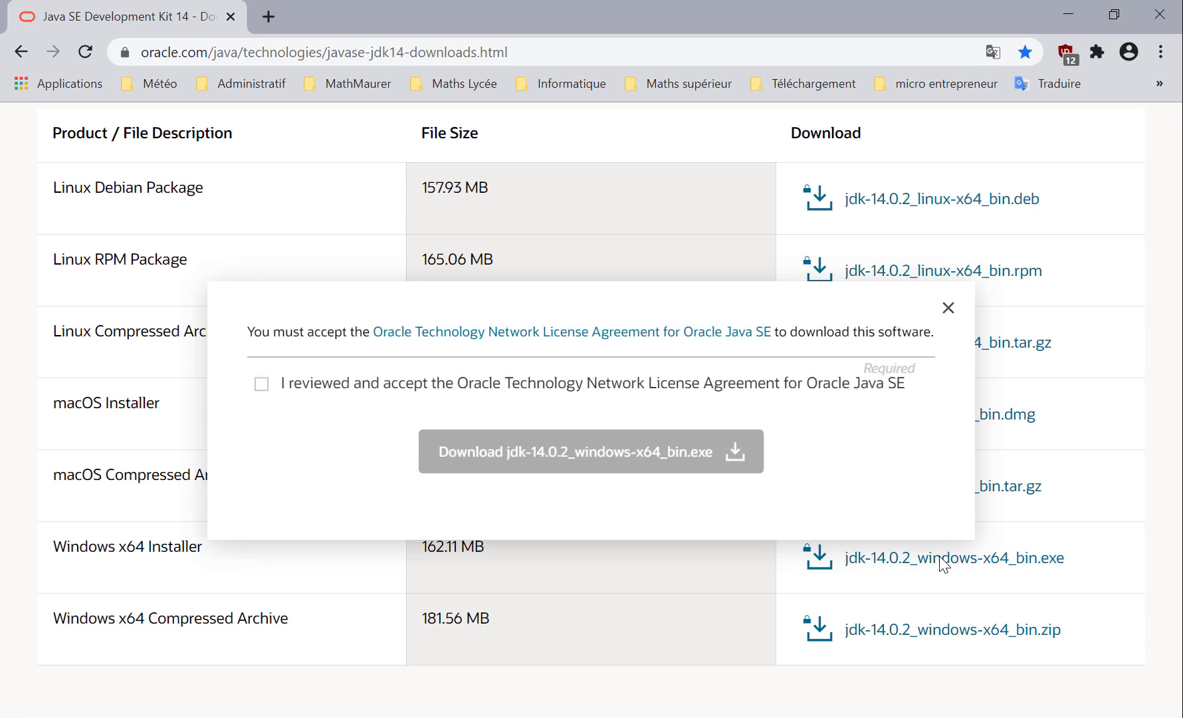
click(265, 383)
click(582, 455)
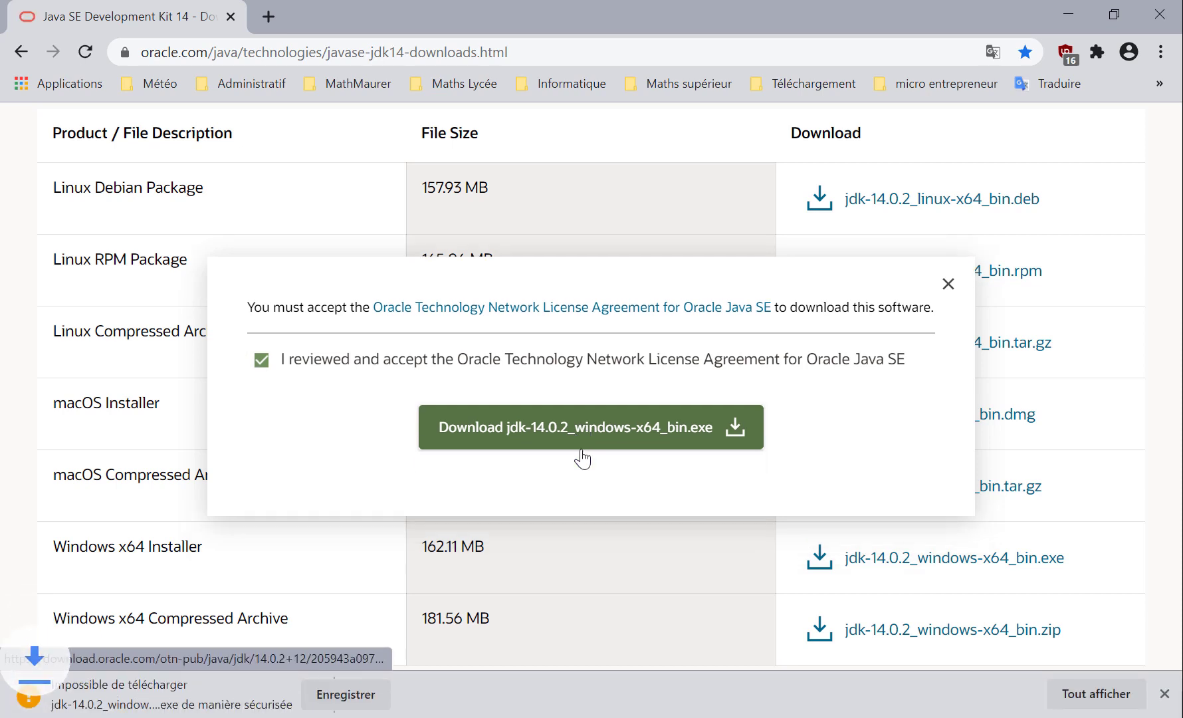
click(339, 694)
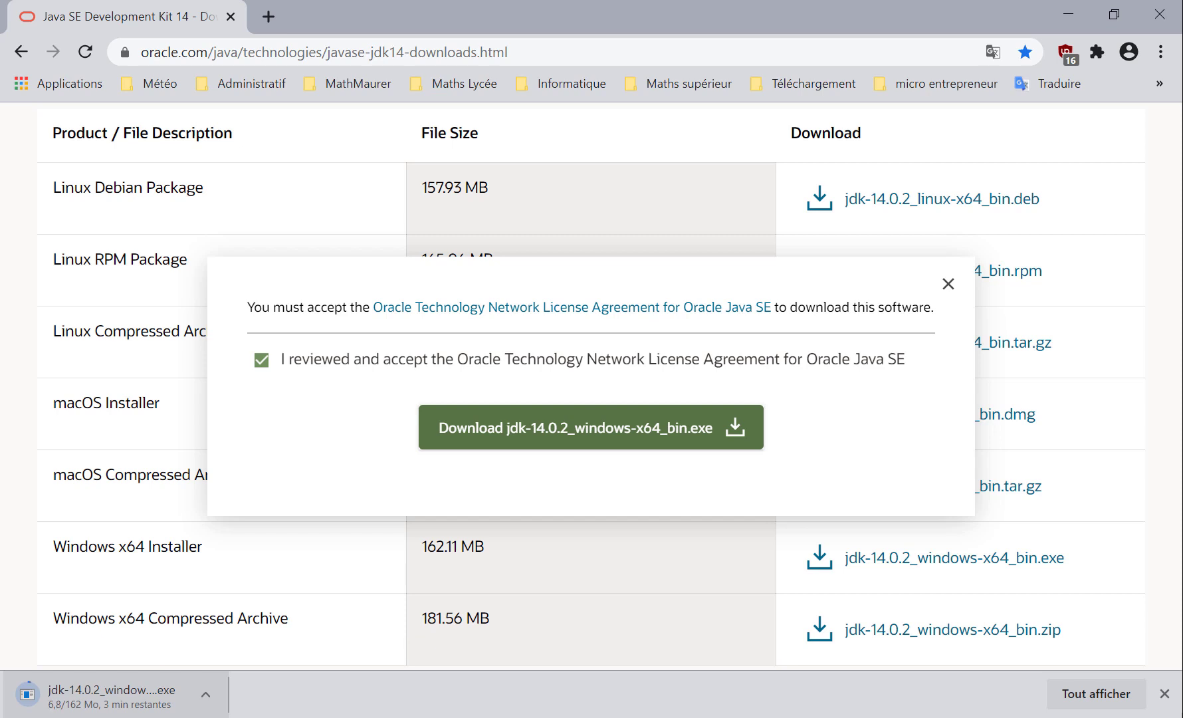
click(946, 286)
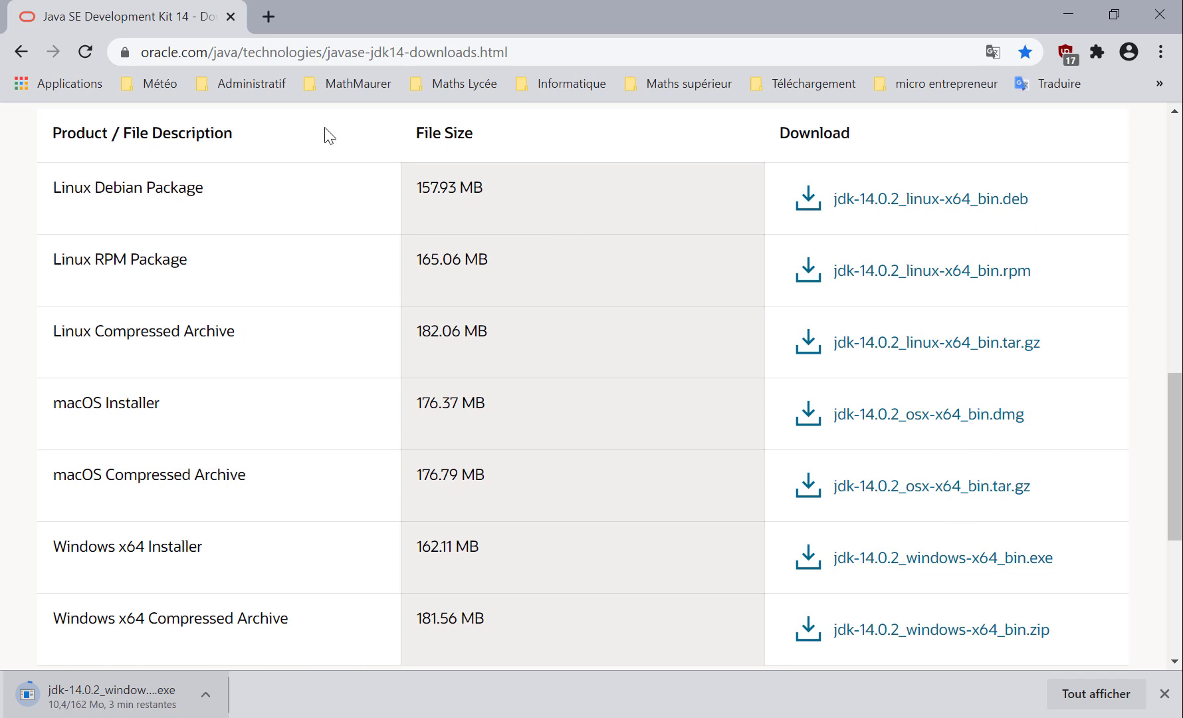
Search the web for "logiciel eclipse" in a new tab and open the Eclipse Foundation downloads page, declining cookies
click(267, 17)
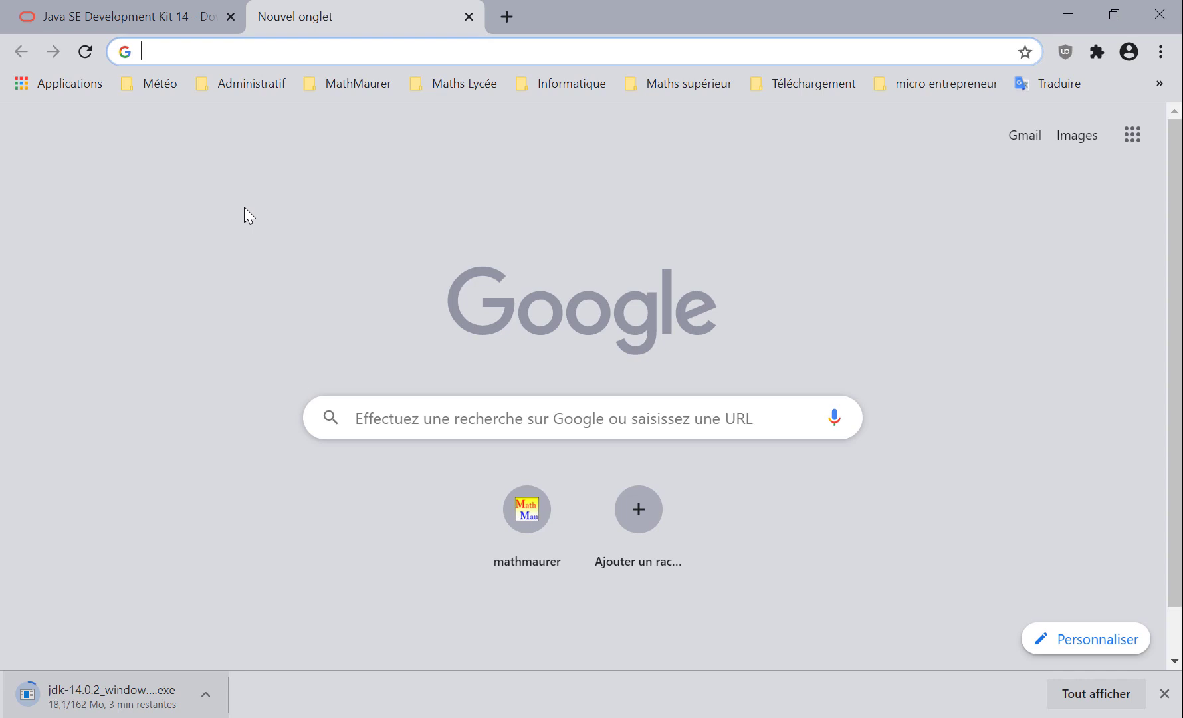
text(lo)
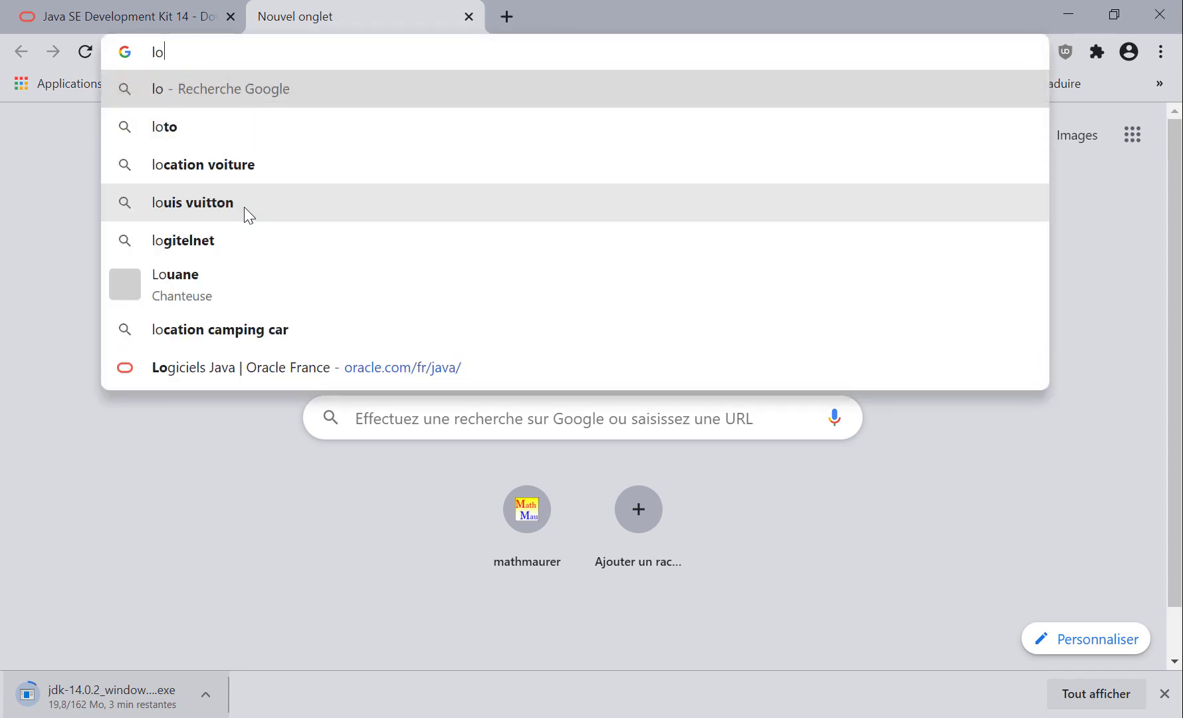
text(giciel )
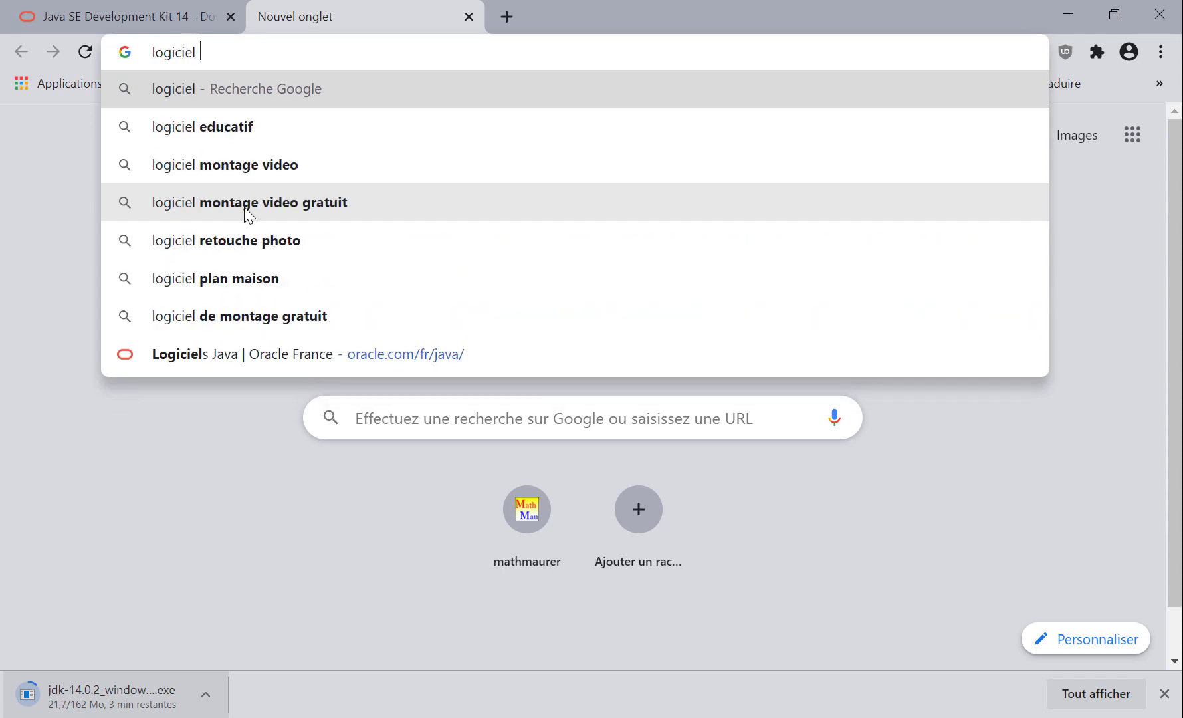
text(eclipse)
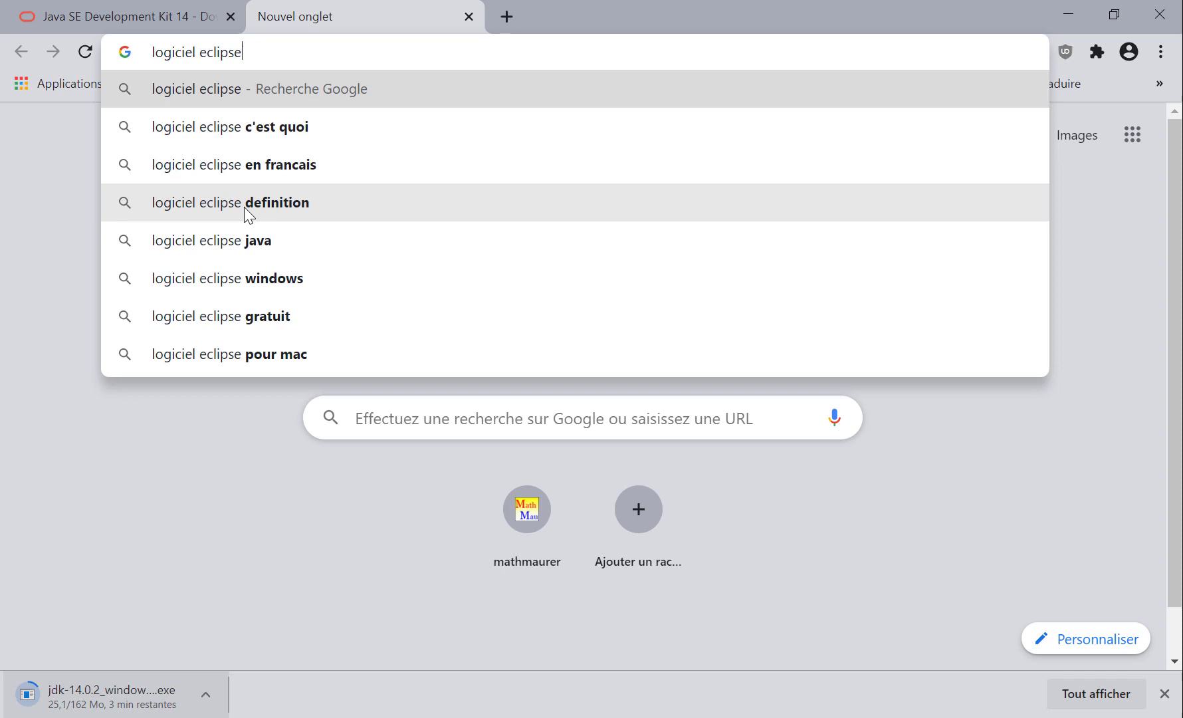
key(Return)
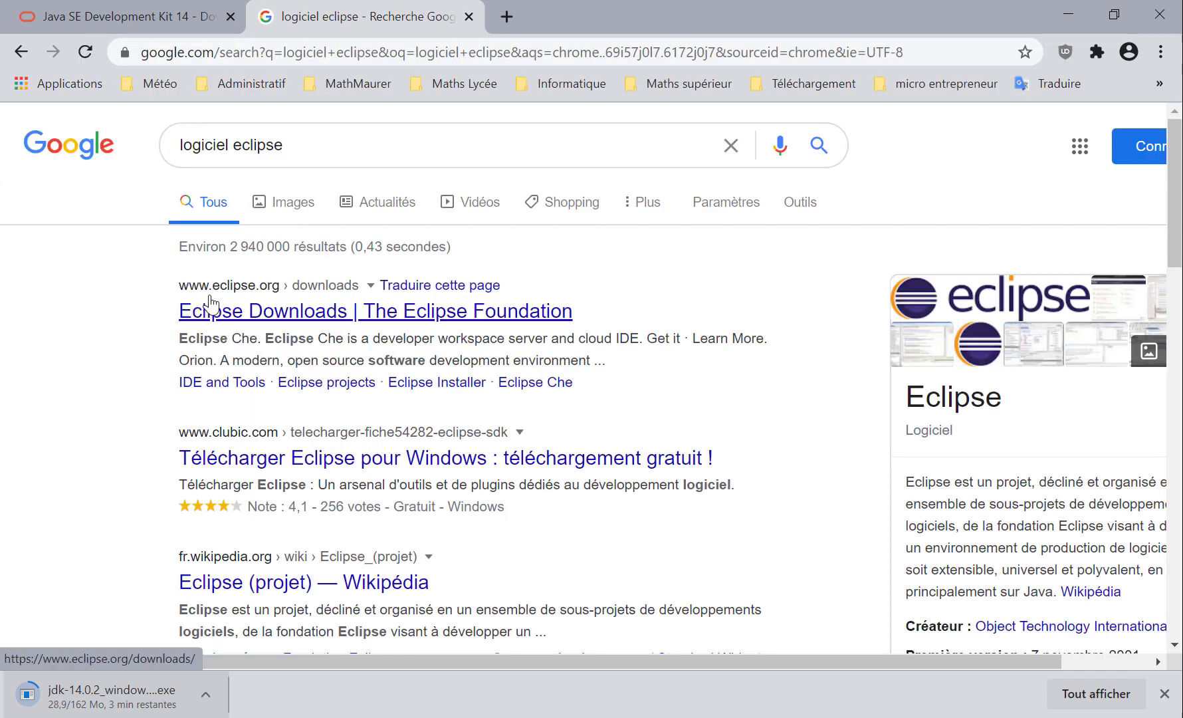
click(256, 312)
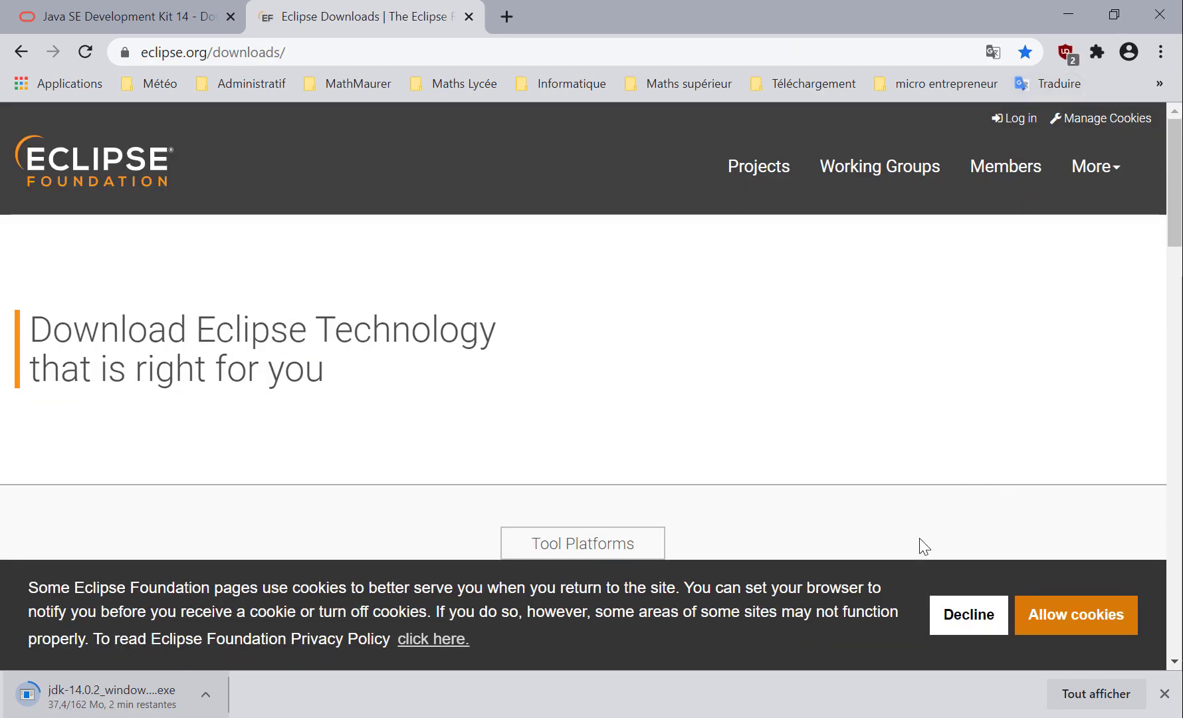
click(967, 624)
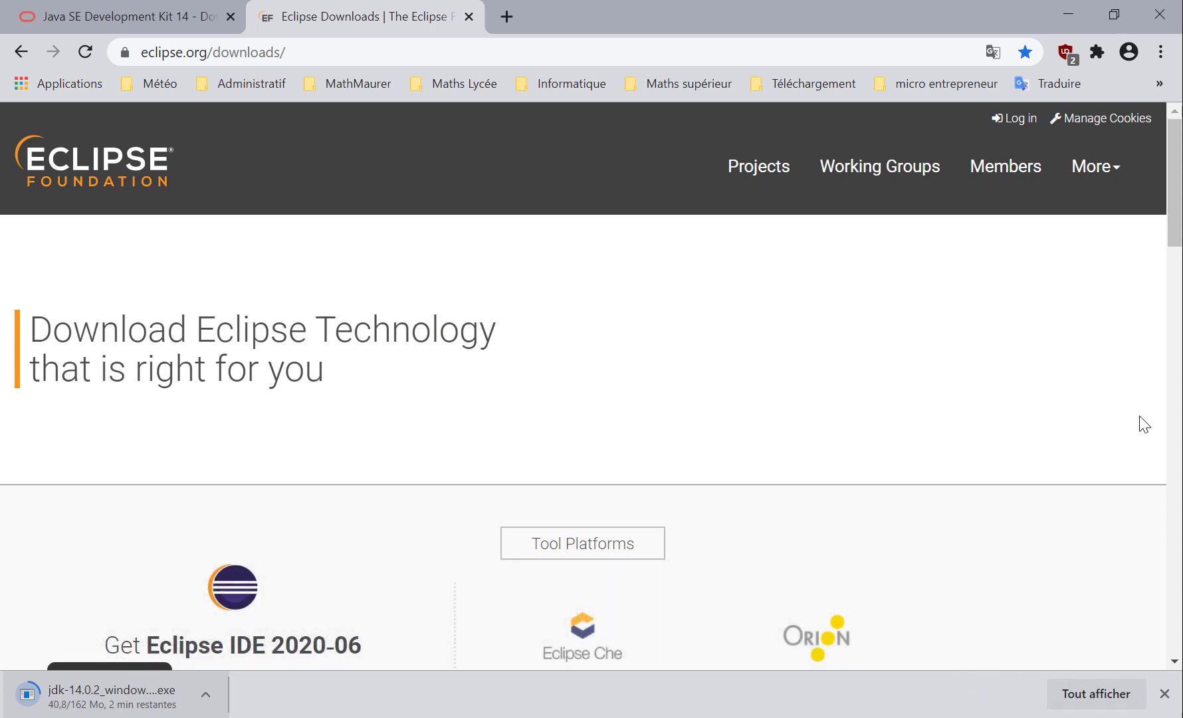
Download the 64-bit Eclipse IDE 2020-06 installer, eclipse-inst-win64.exe, and keep the file despite the browser's security warning
scroll(1175, 267, down, 5)
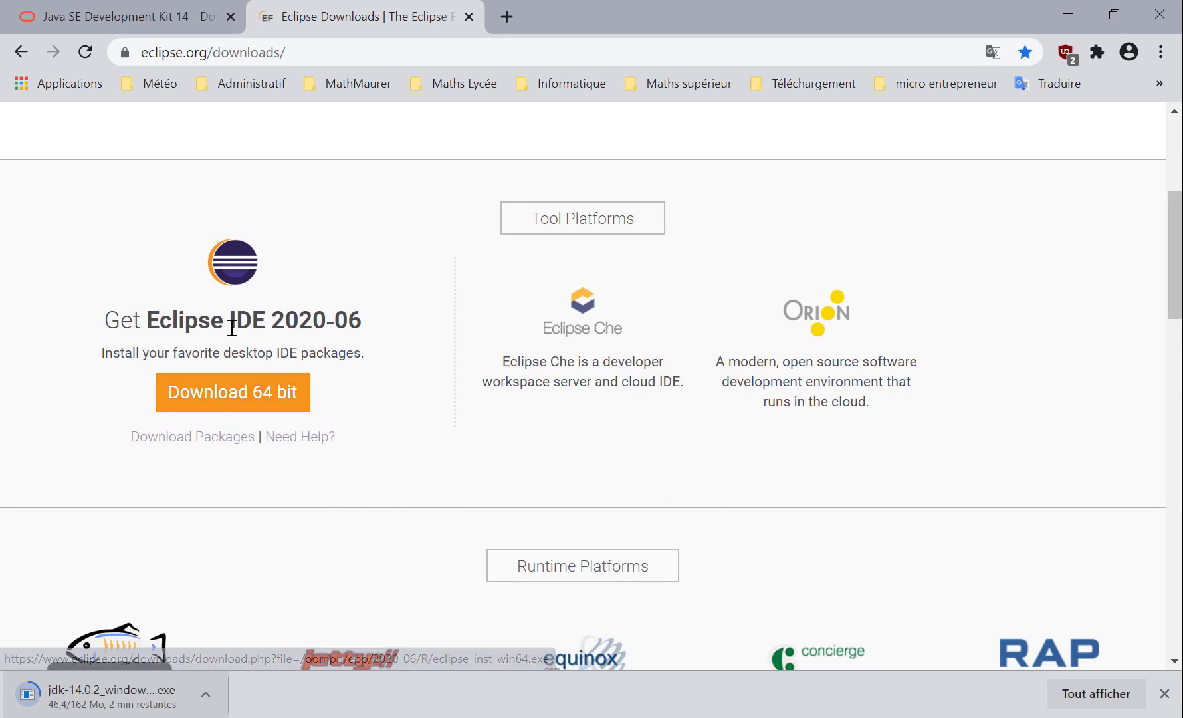
click(239, 398)
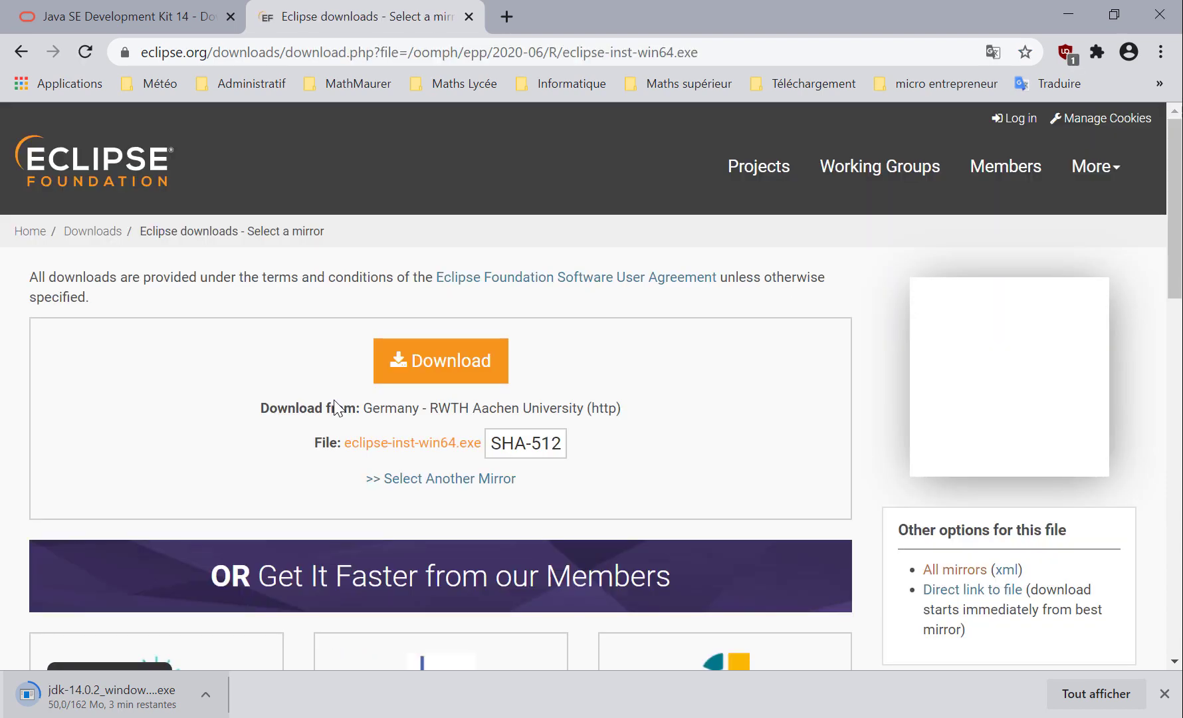
click(436, 367)
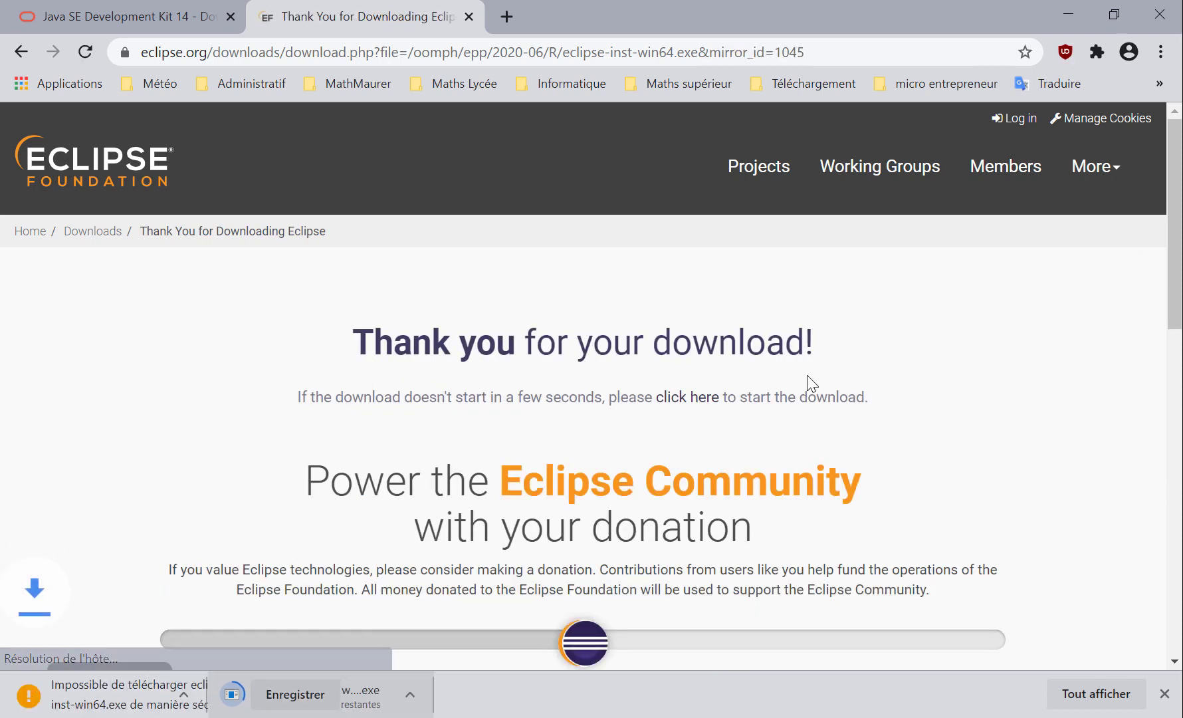
scroll(664, 563, down, 4)
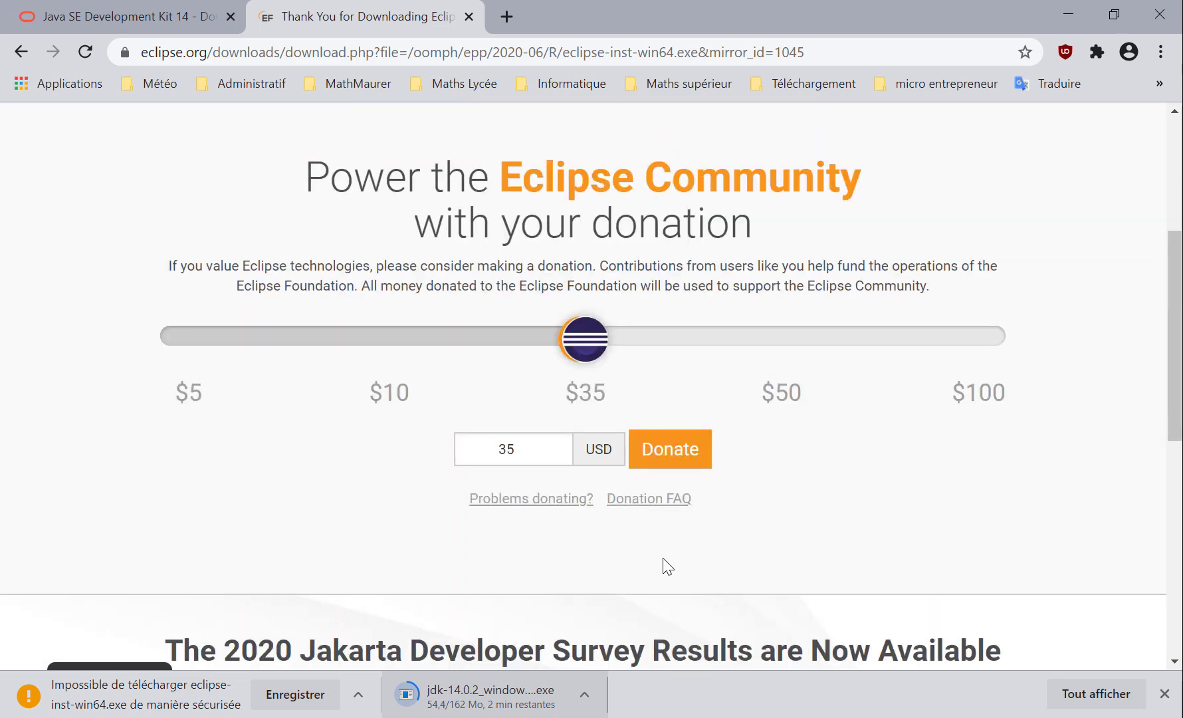
click(286, 695)
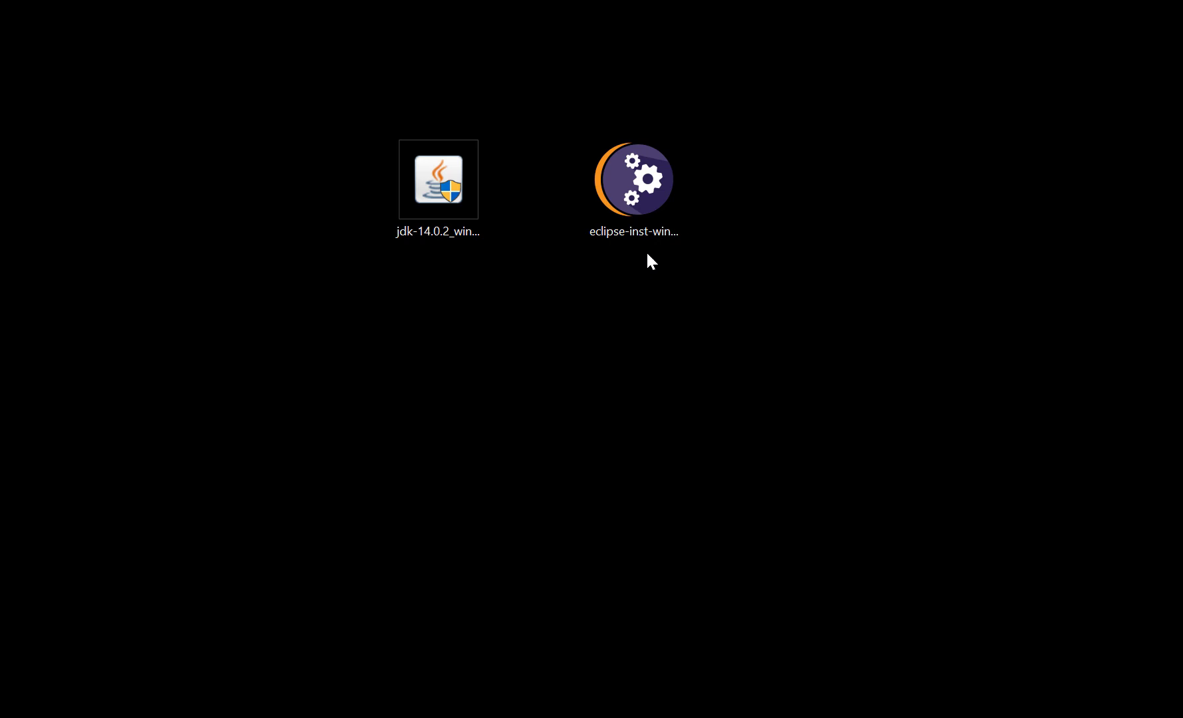
Run the downloaded JDK 14.0.2 installer and install it in the default folder C:\Program Files\Java\jdk-14.0.2\
double_click(441, 188)
click(440, 182)
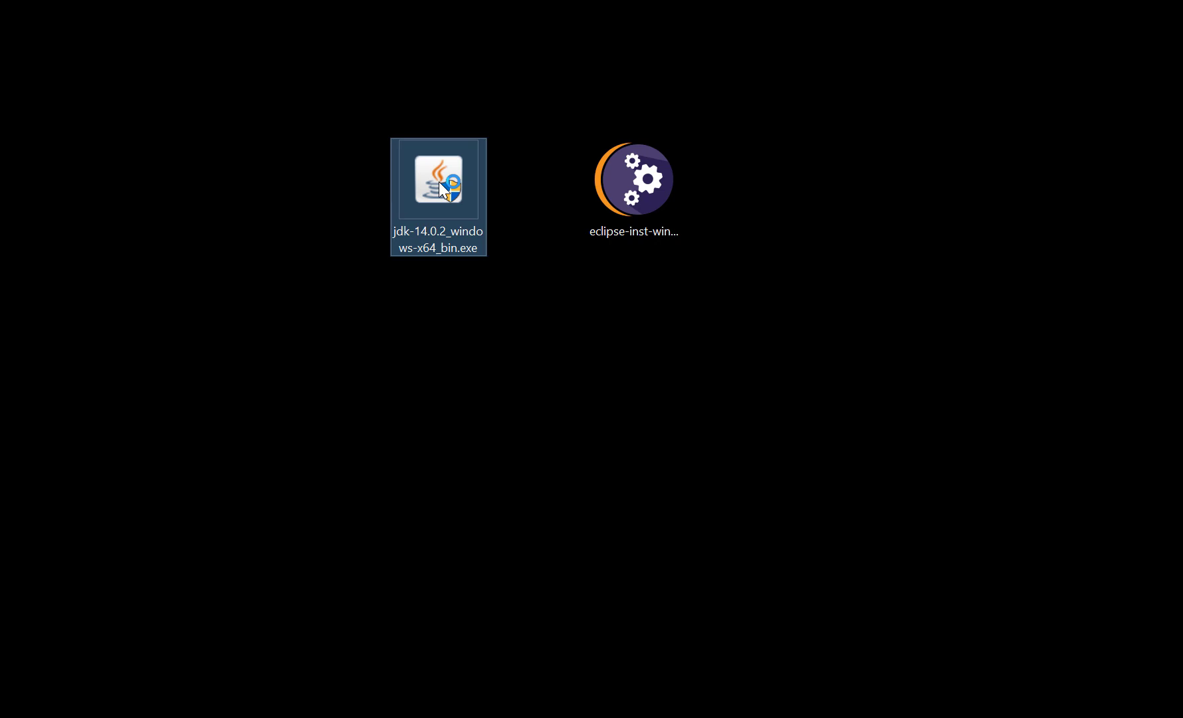
double_click(440, 182)
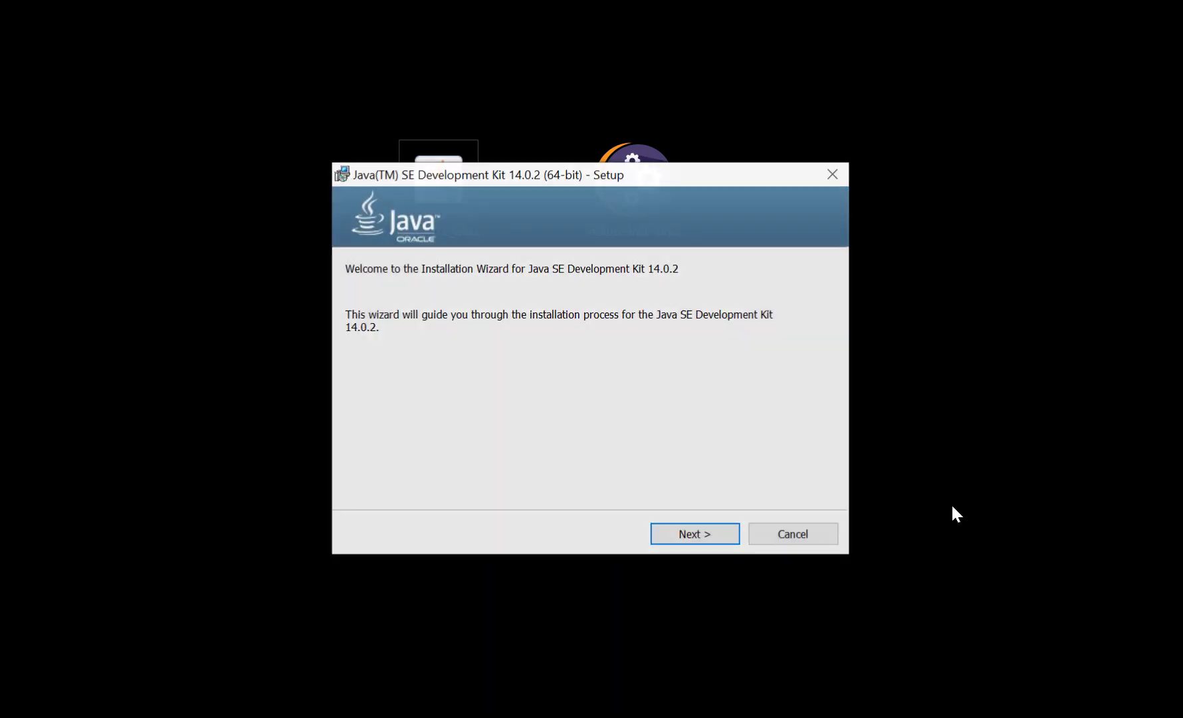
click(699, 536)
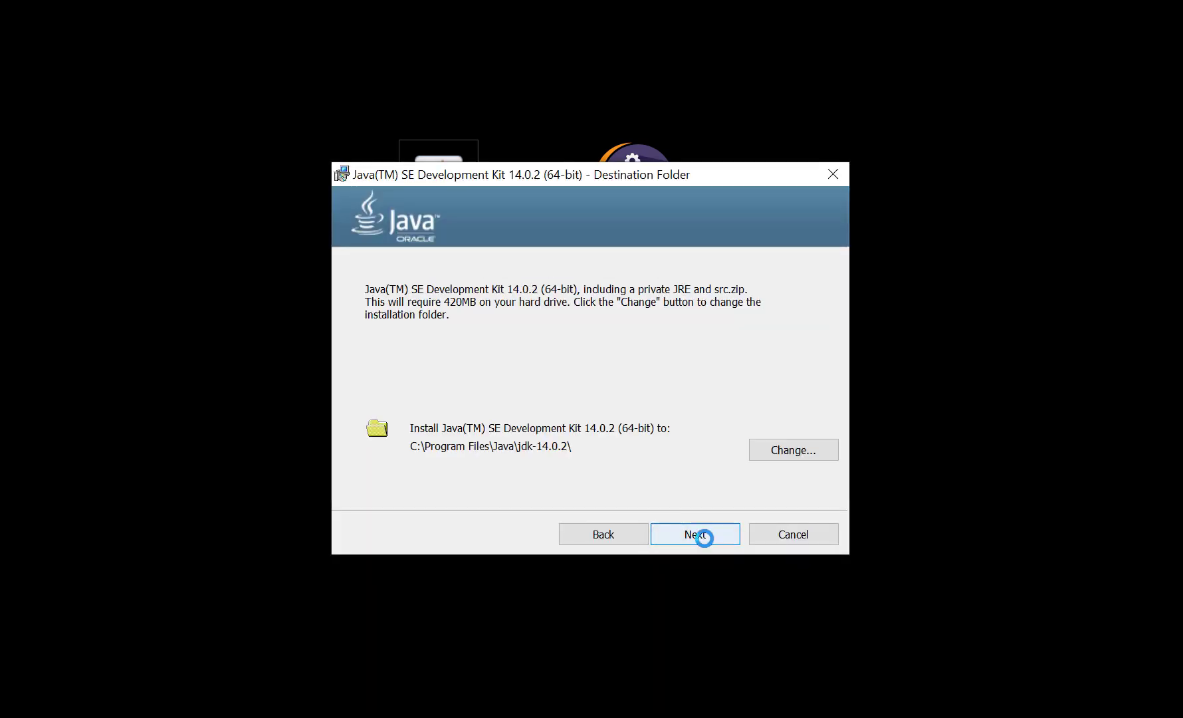
click(703, 535)
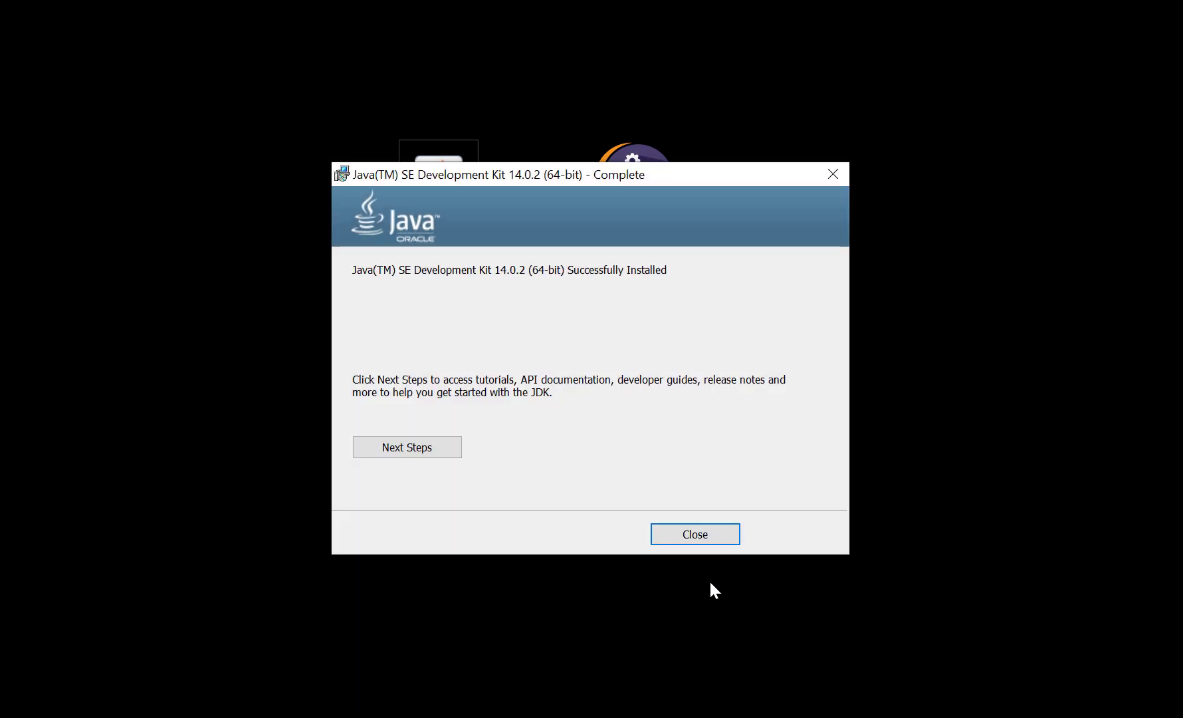
click(695, 542)
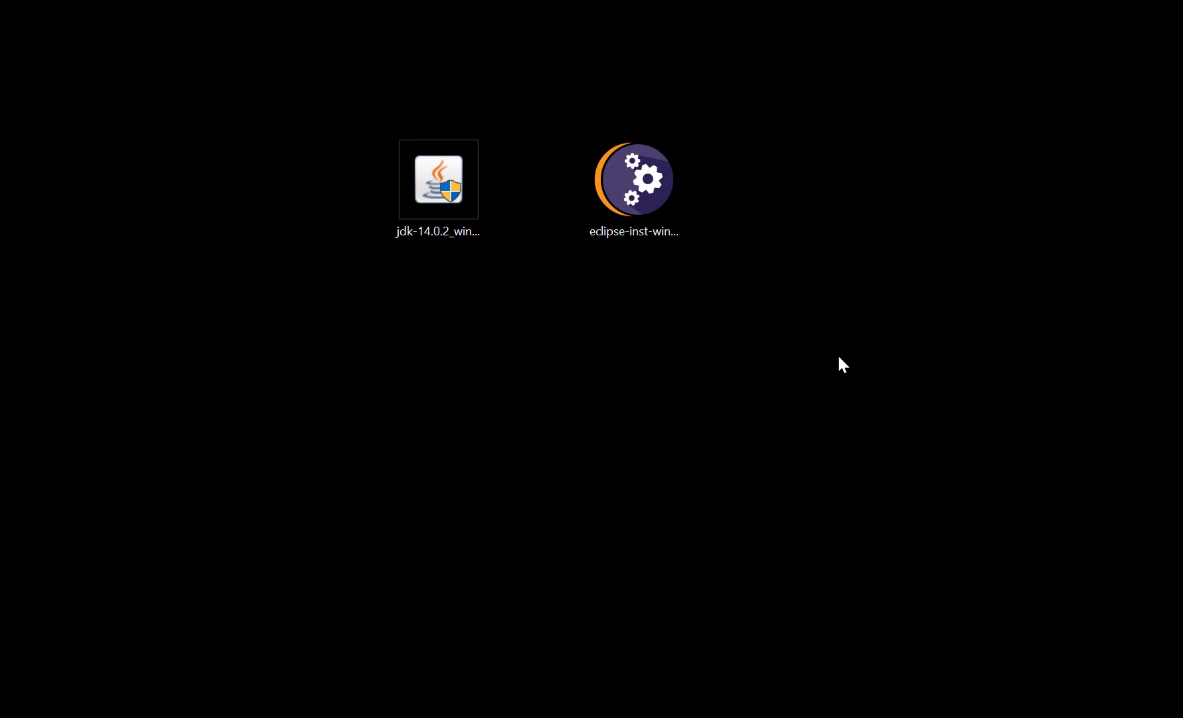
Run the Eclipse installer and start installing Eclipse IDE for Java Developers with the default JDK, folder and shortcut options
double_click(639, 184)
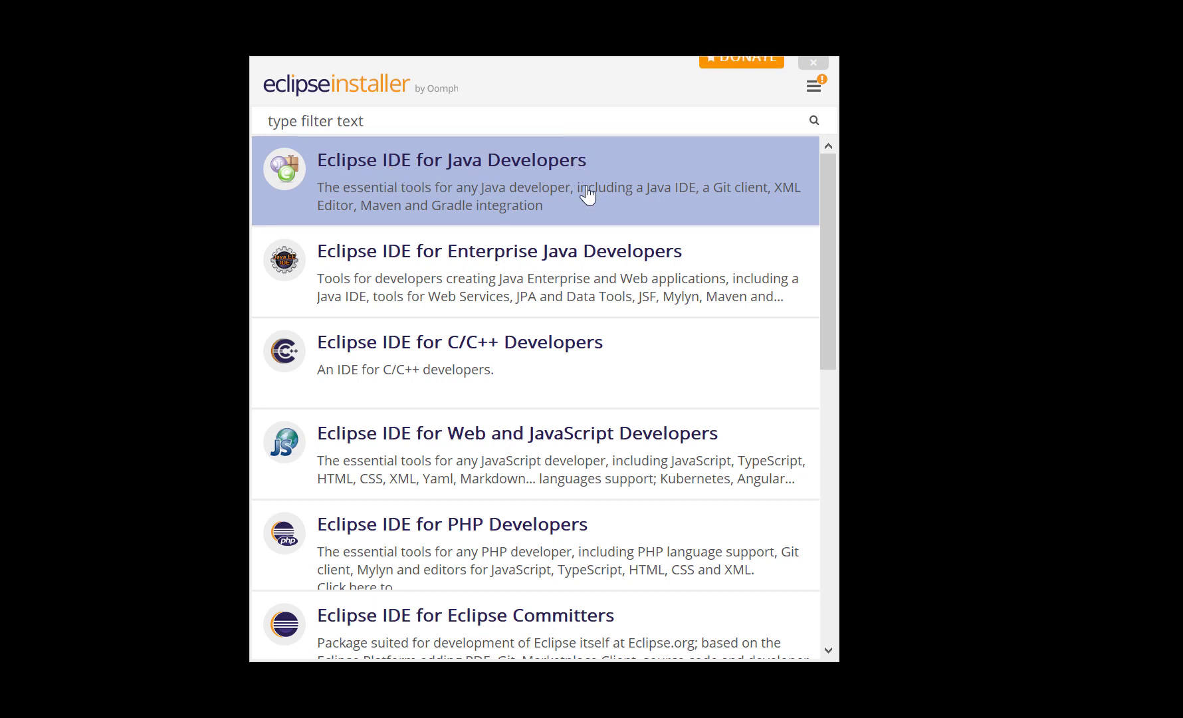
click(559, 184)
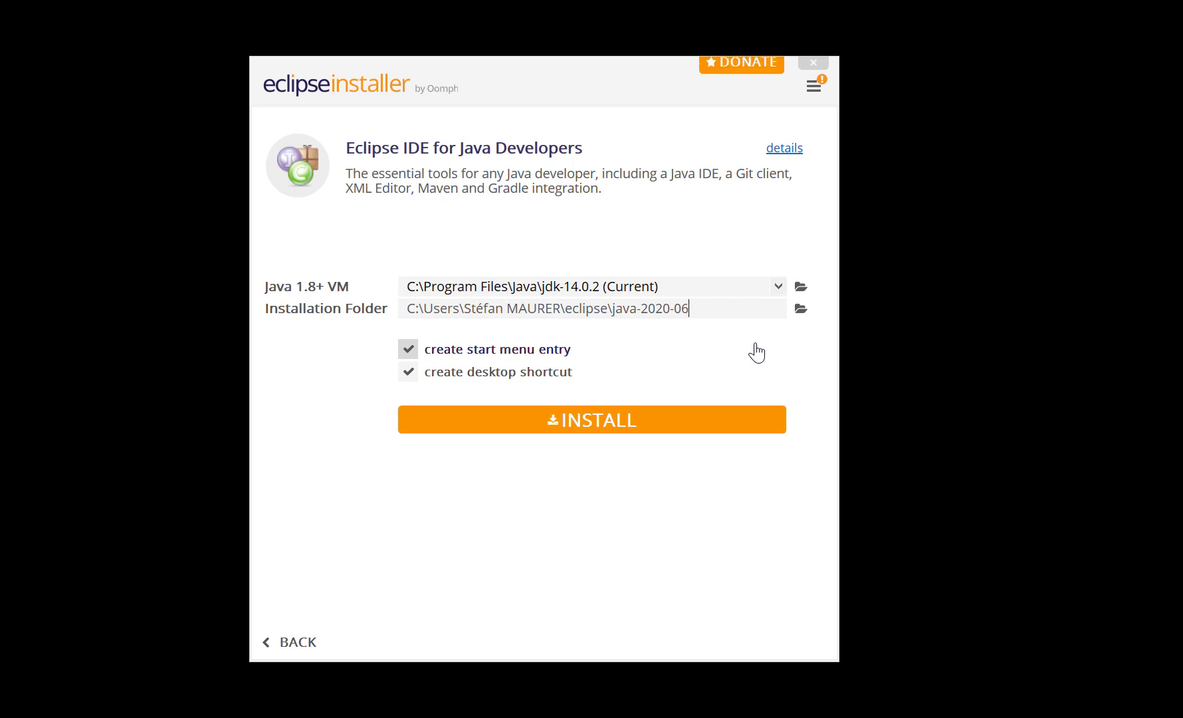
click(580, 427)
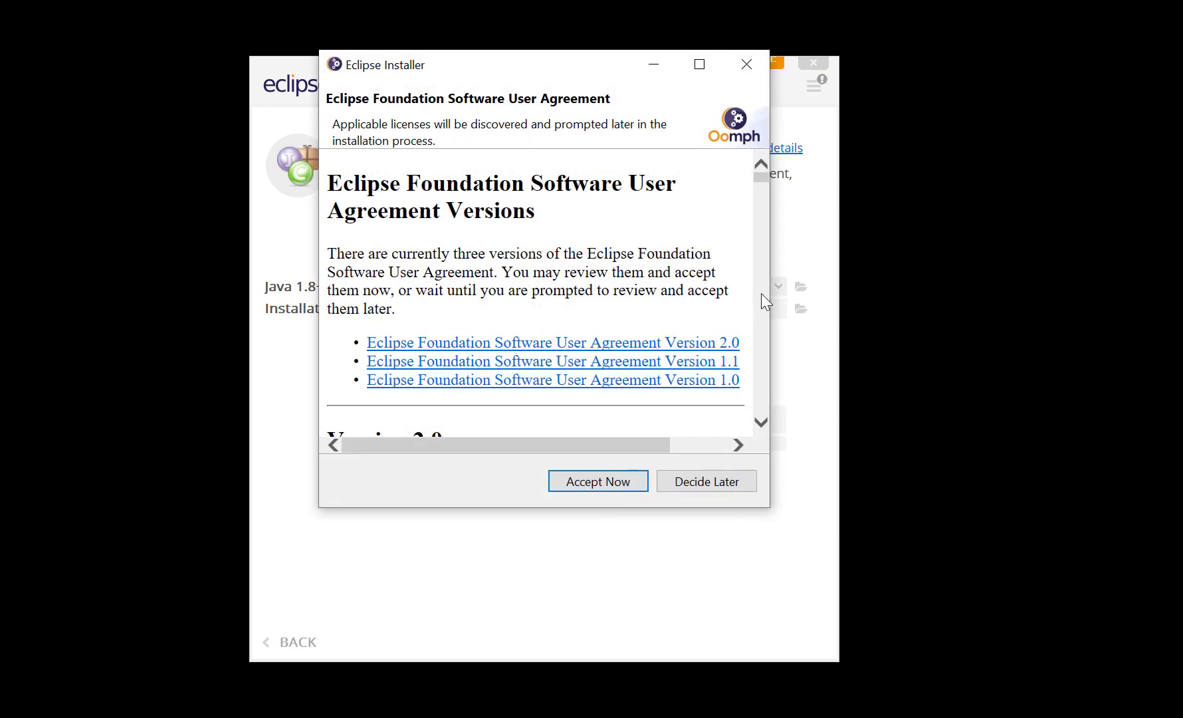
Review and accept the Eclipse Foundation Software User Agreement, and accept the unsigned content for the installation
click(699, 64)
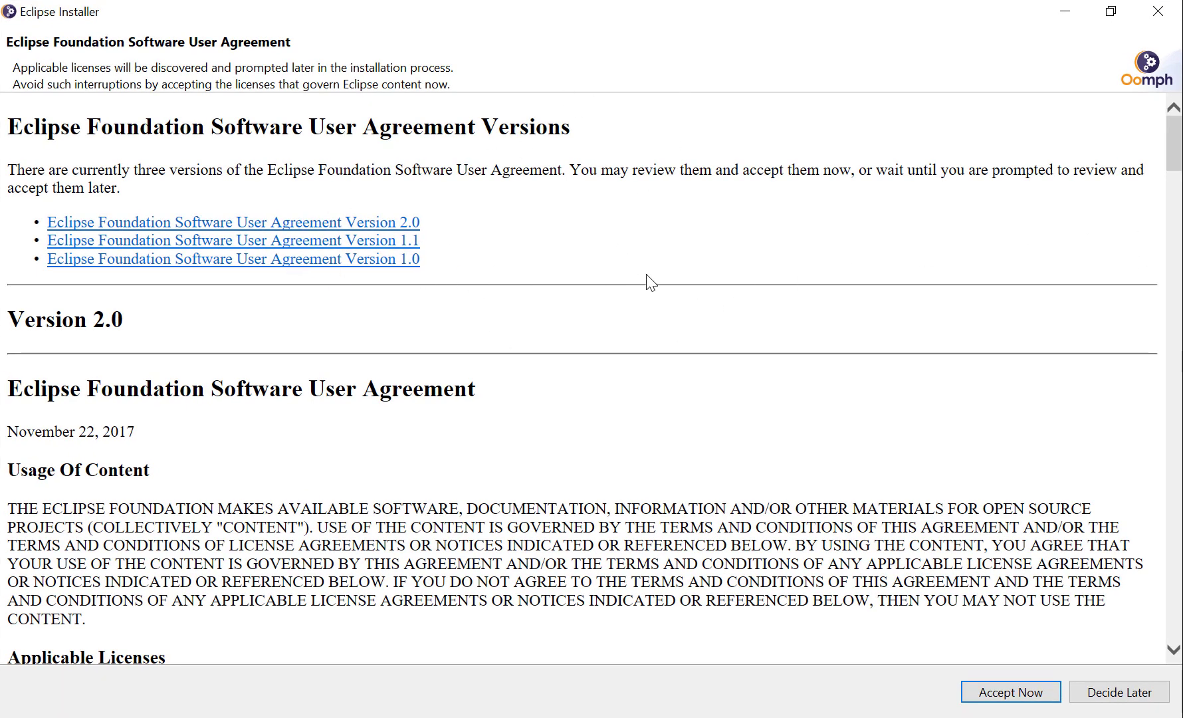
scroll(1171, 143, down, 5)
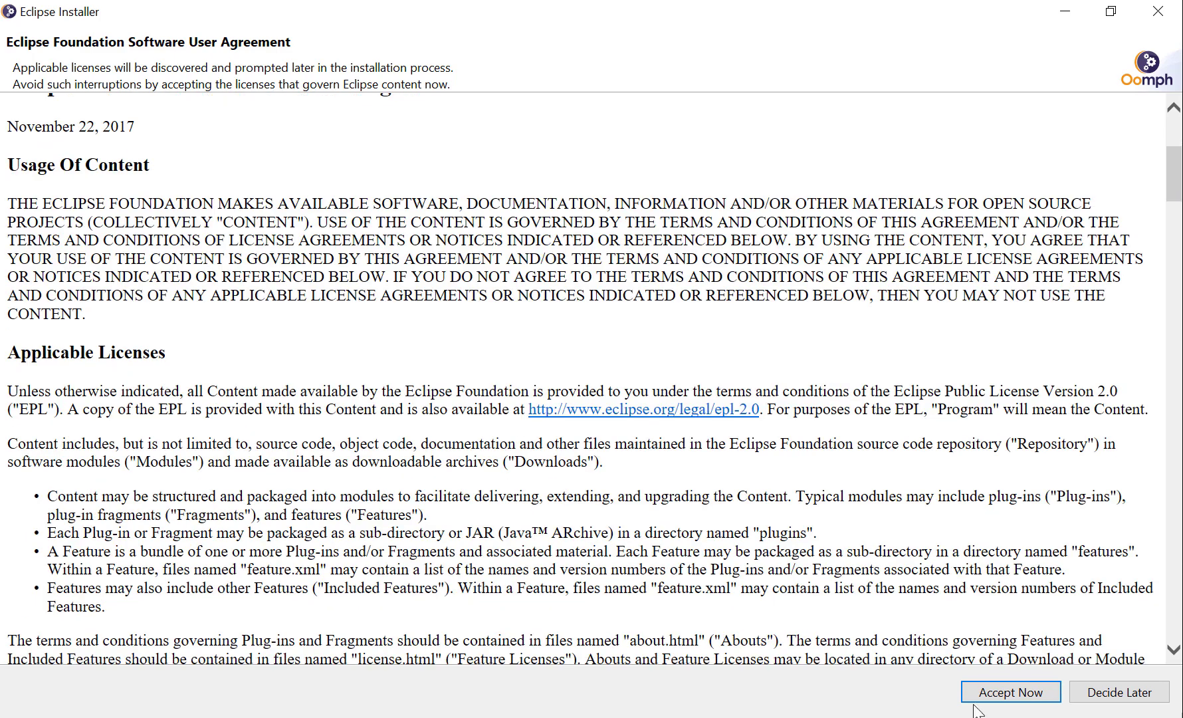
click(998, 695)
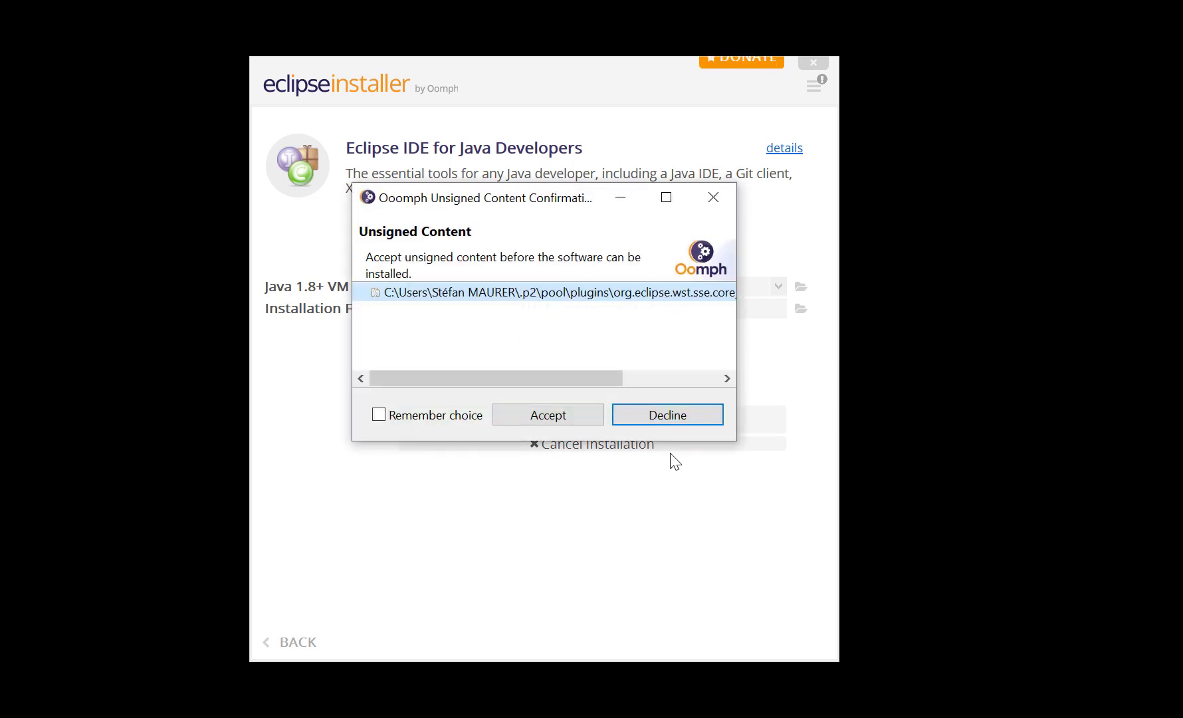
click(552, 419)
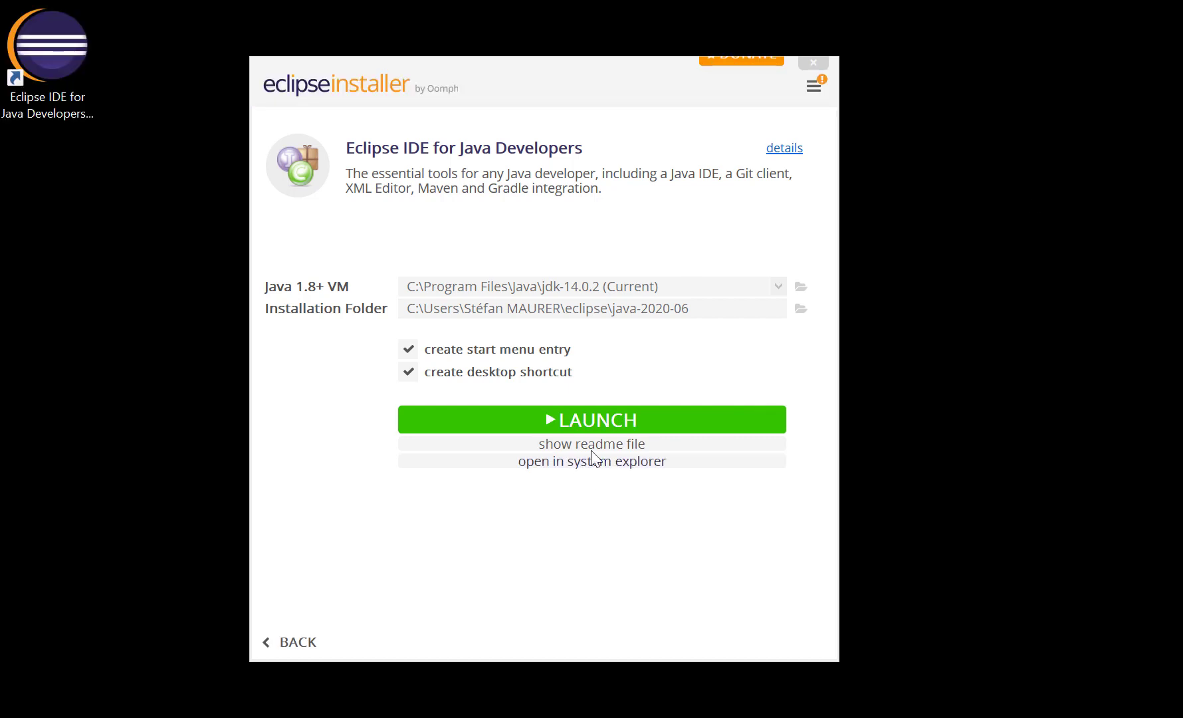
Launch the installed Eclipse IDE and choose a new folder named eclipse on the Desktop as the workspace directory
click(593, 430)
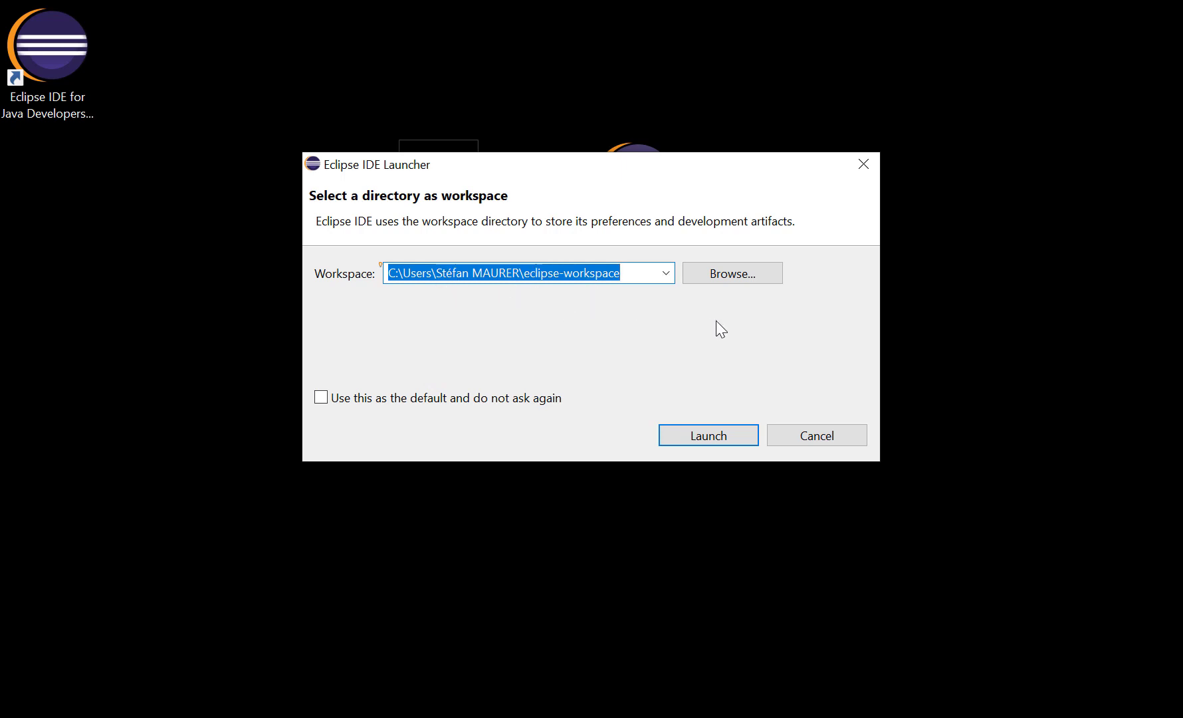
click(721, 271)
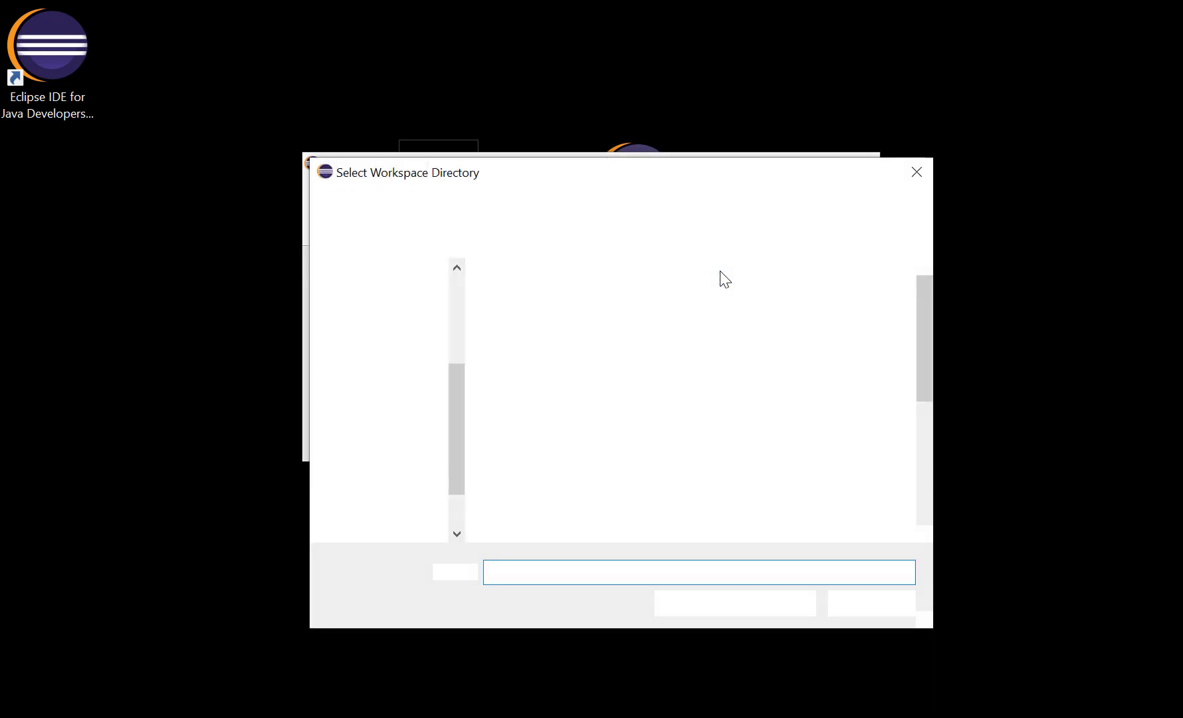
click(398, 317)
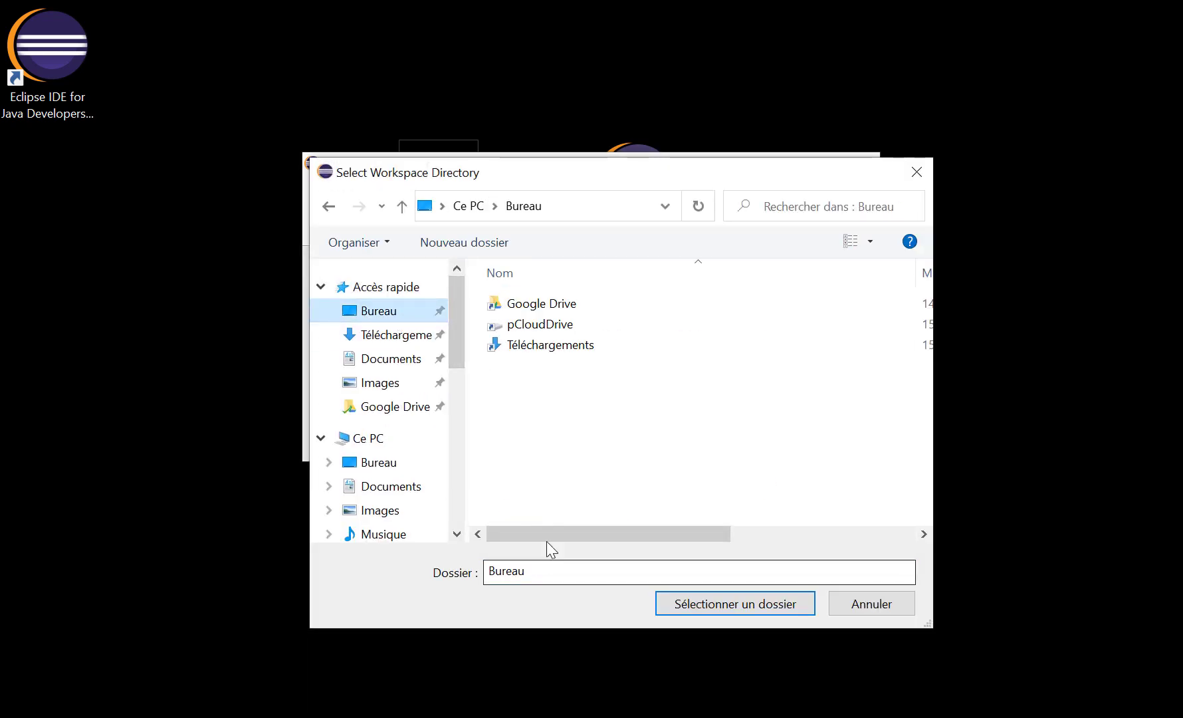
click(464, 243)
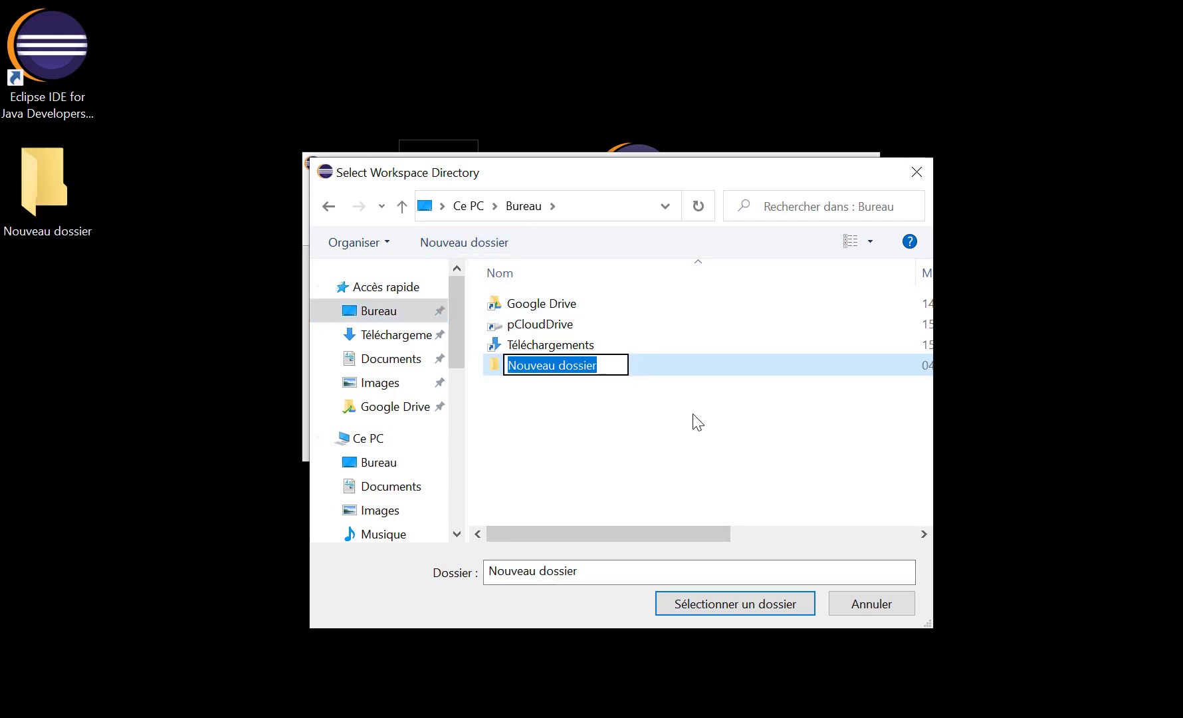
text(ecl)
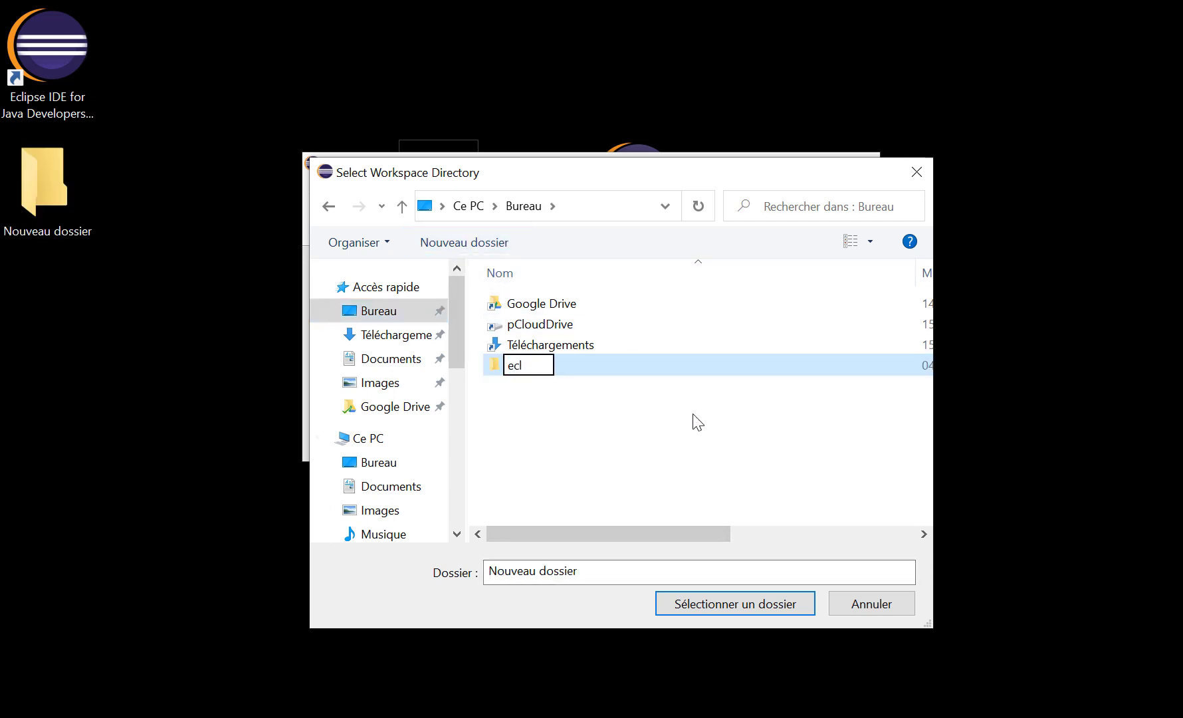
text(ipse)
key(Return)
click(711, 599)
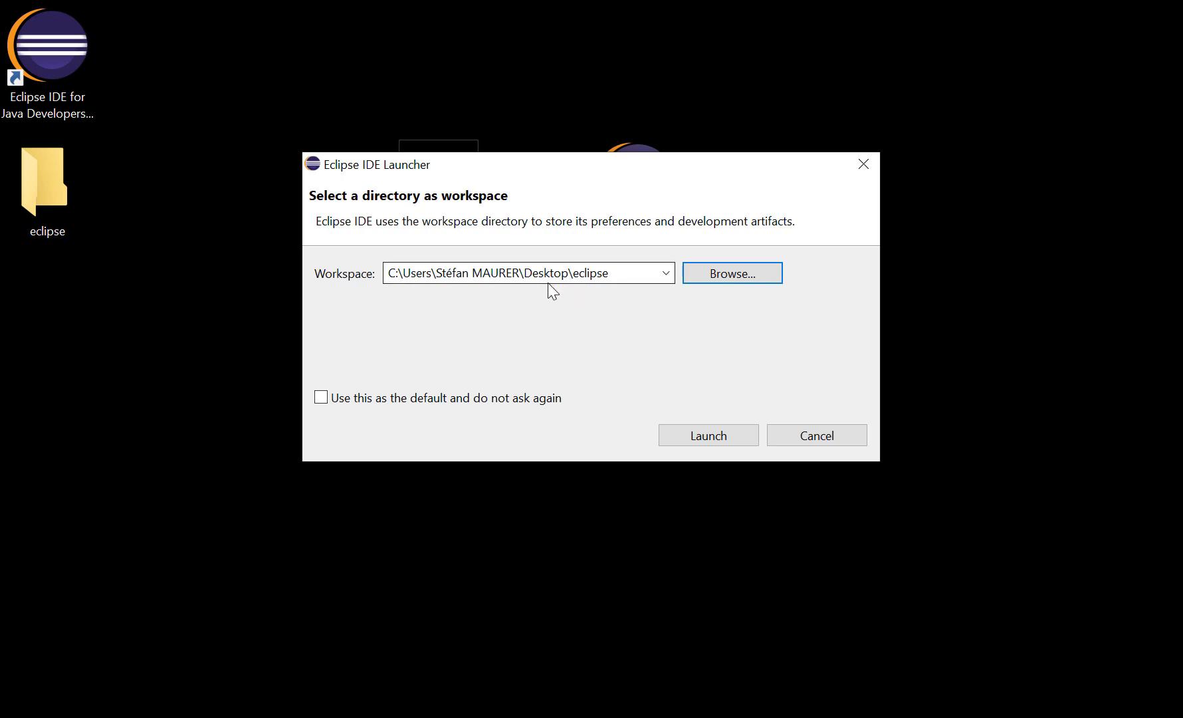
Start Eclipse with the chosen workspace, maximize its window and close the Welcome page
click(703, 436)
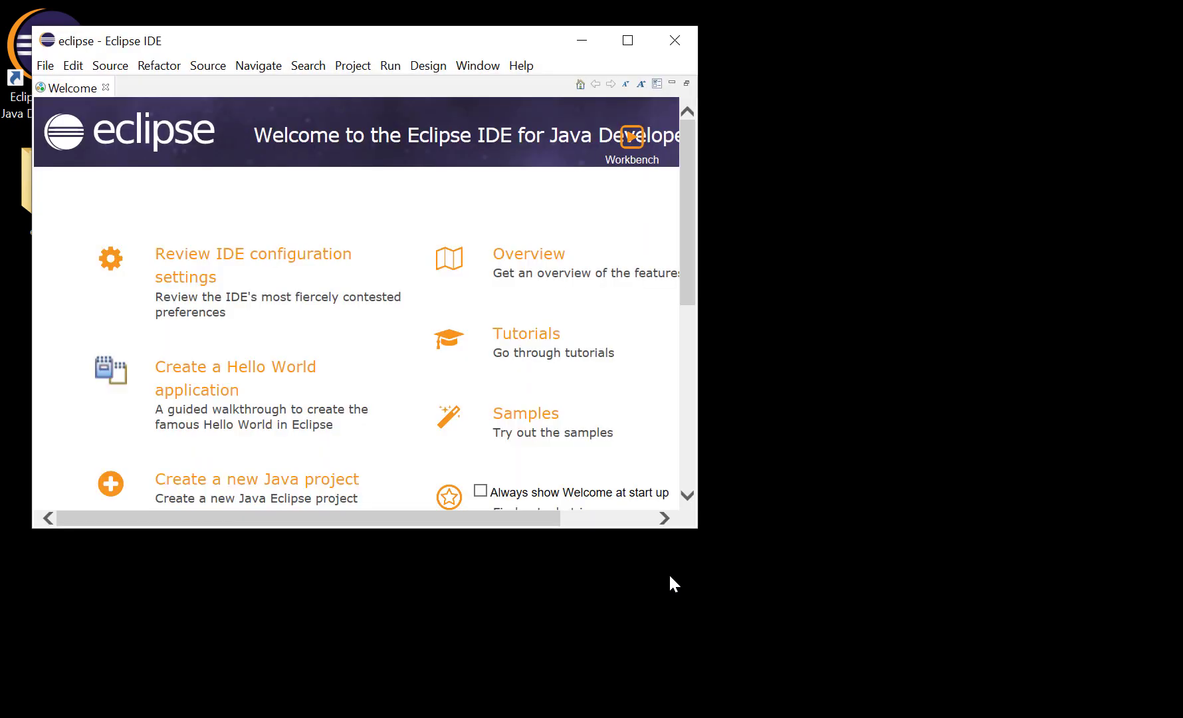
click(627, 40)
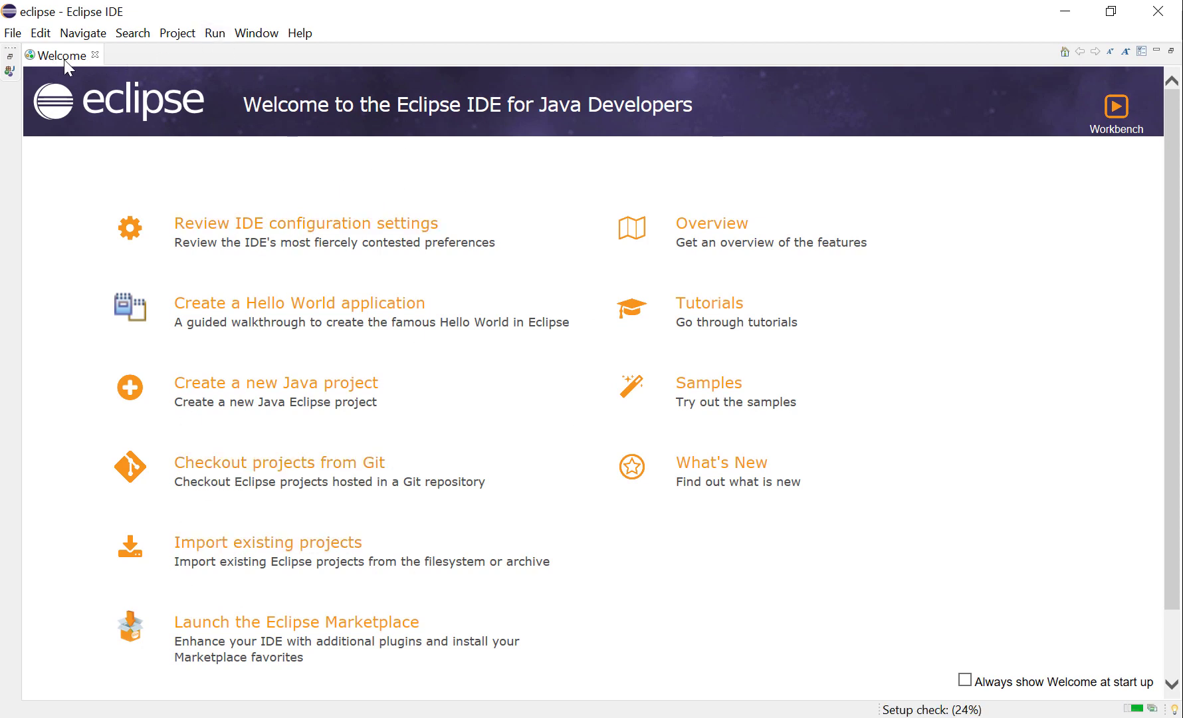
click(95, 54)
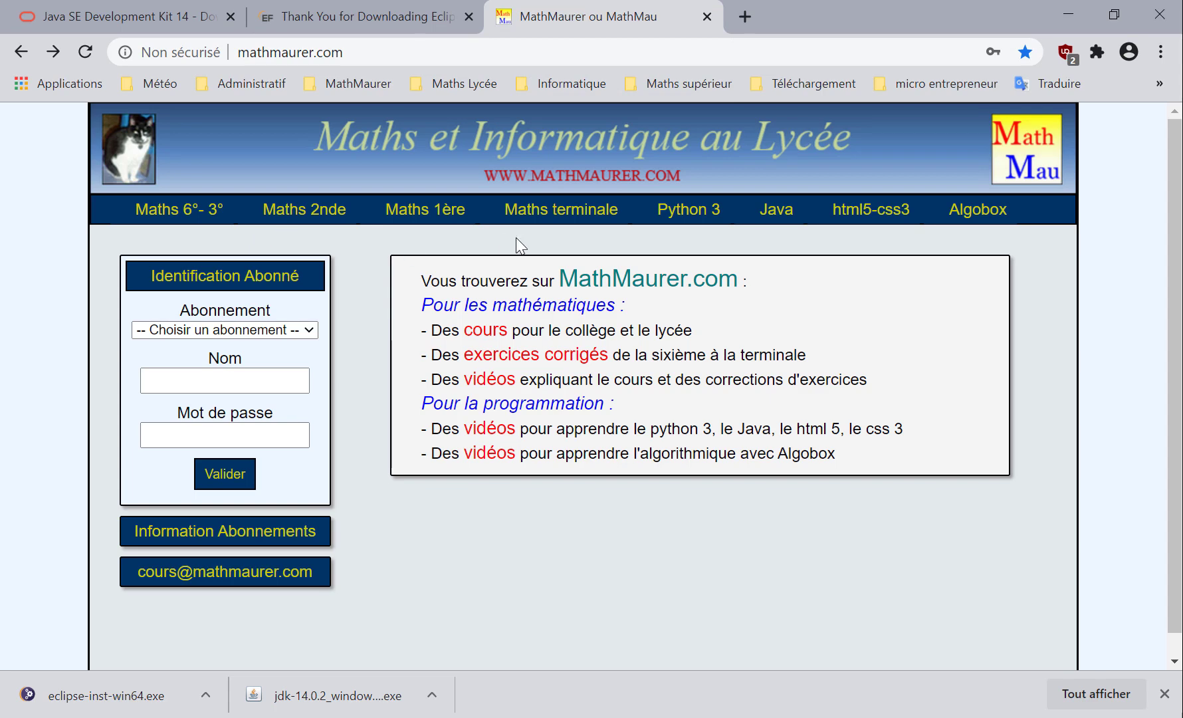
Switch to the browser and view the Java programming video list and game tutorials on the Maths et Informatique au Lycée site
click(781, 218)
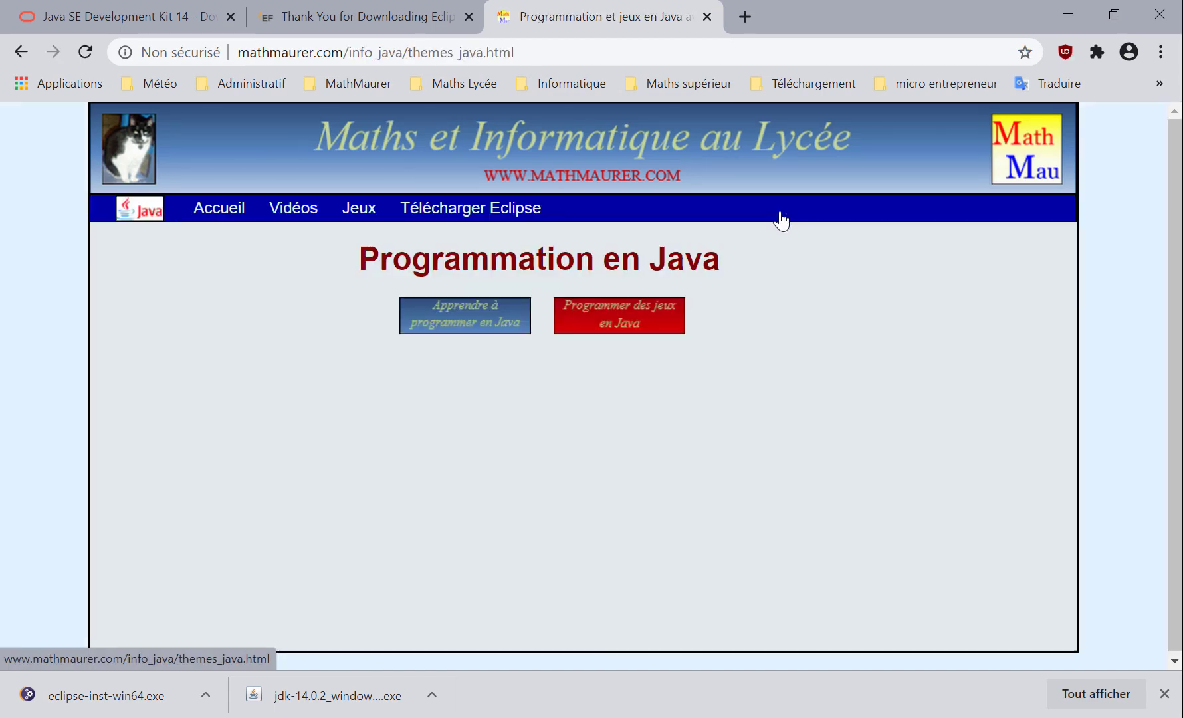
click(475, 331)
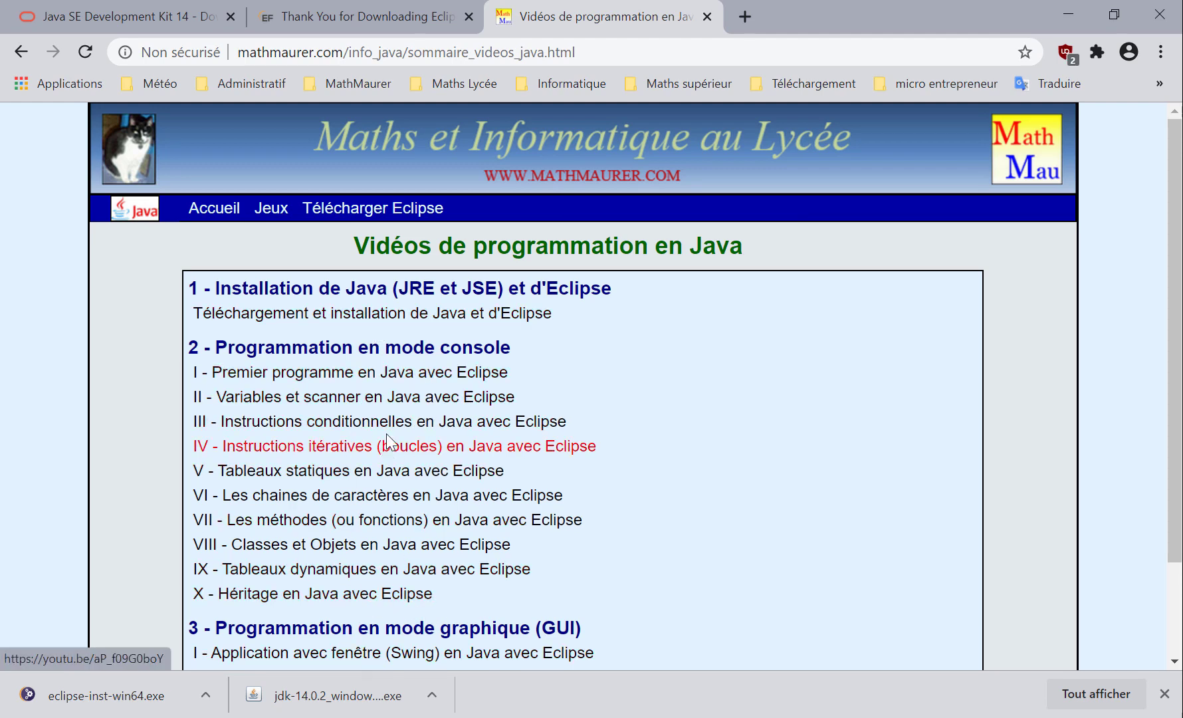
click(268, 211)
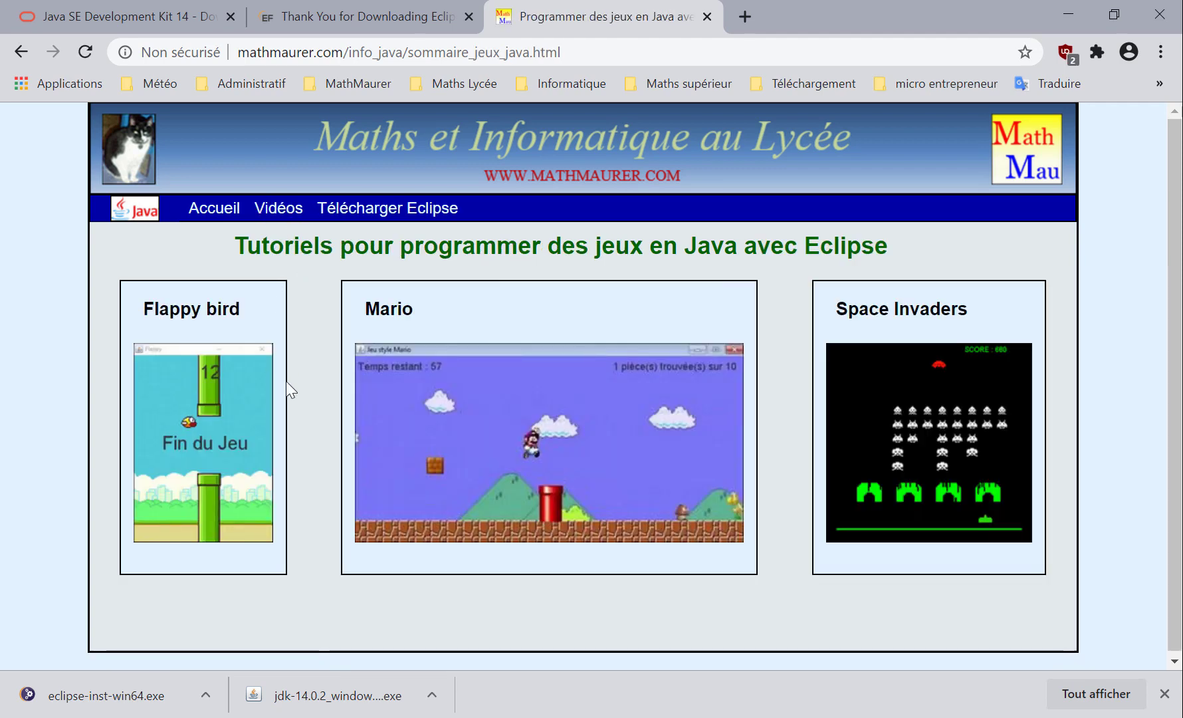